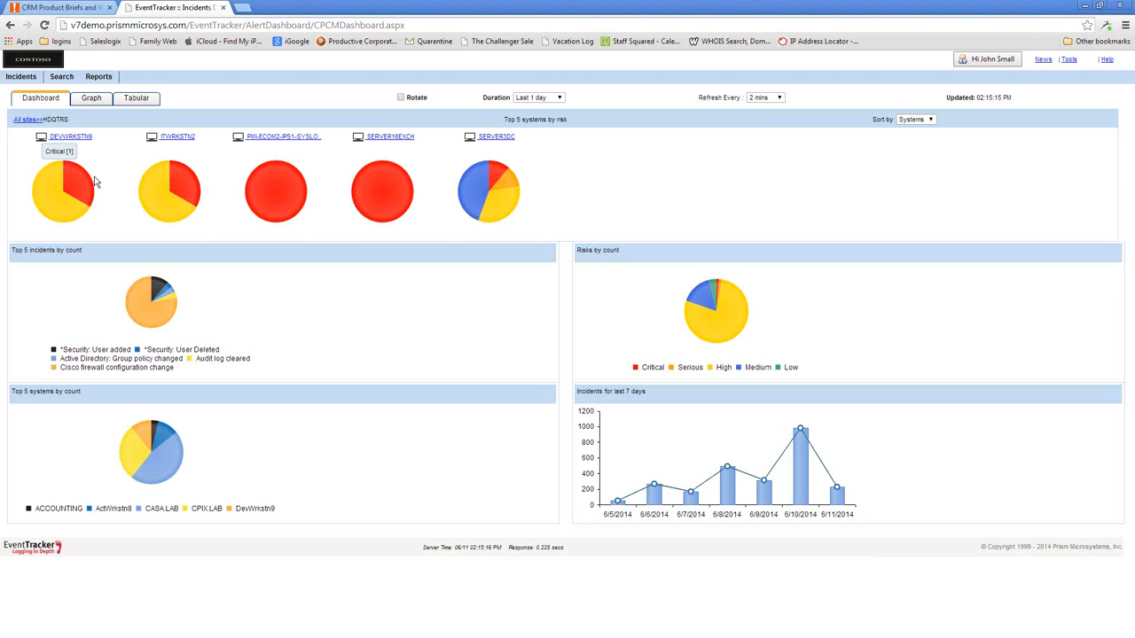
# Open the incident list for SERVER16EXCH from the top systems by risk and resize its window
pyautogui.moveTo(372, 197)
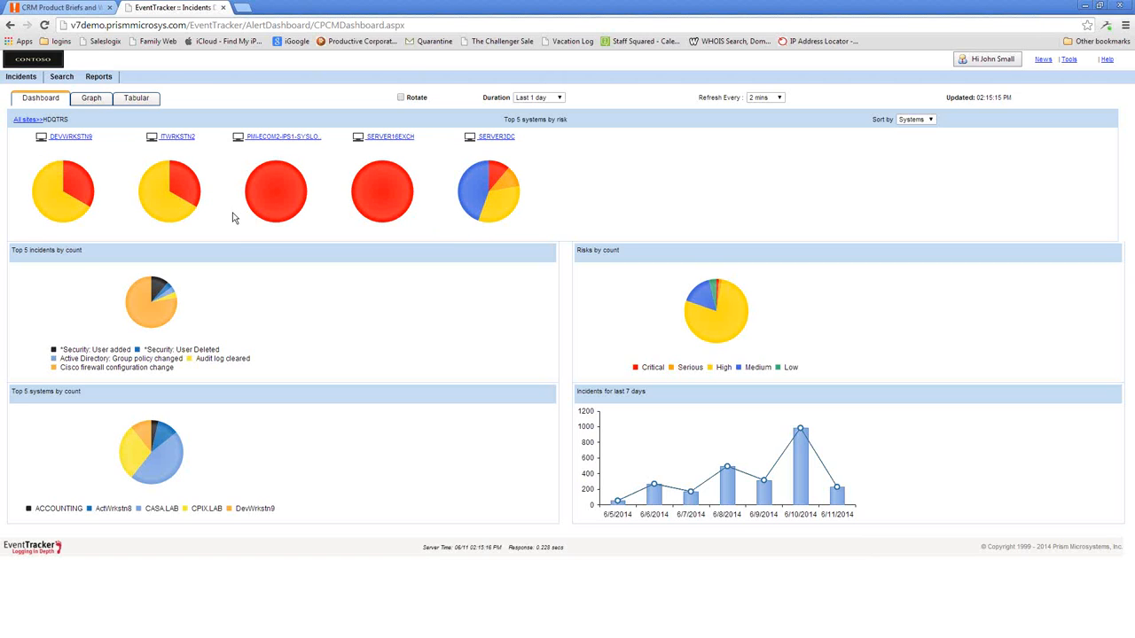
pyautogui.moveTo(274, 177)
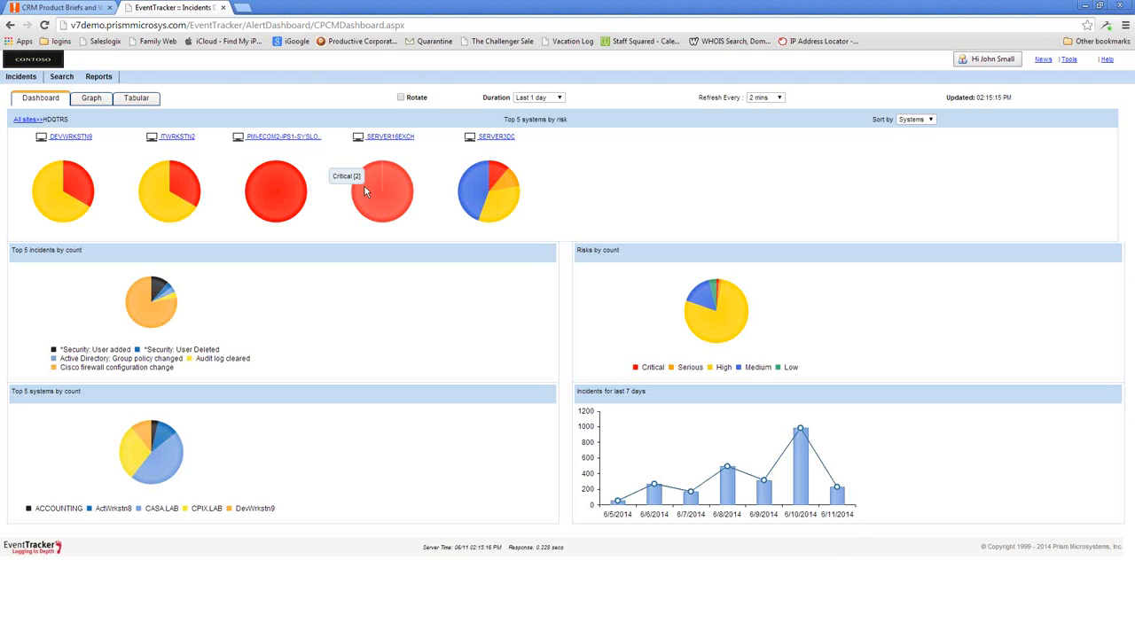
pyautogui.click(383, 139)
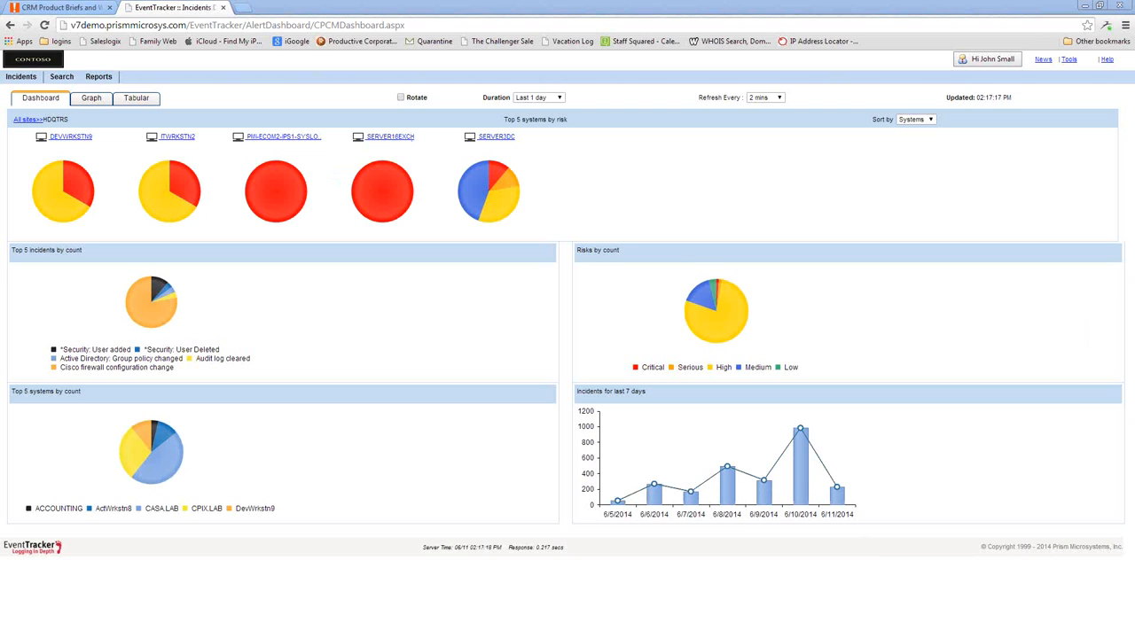
pyautogui.moveTo(0, 18); pyautogui.dragTo(323, 64)
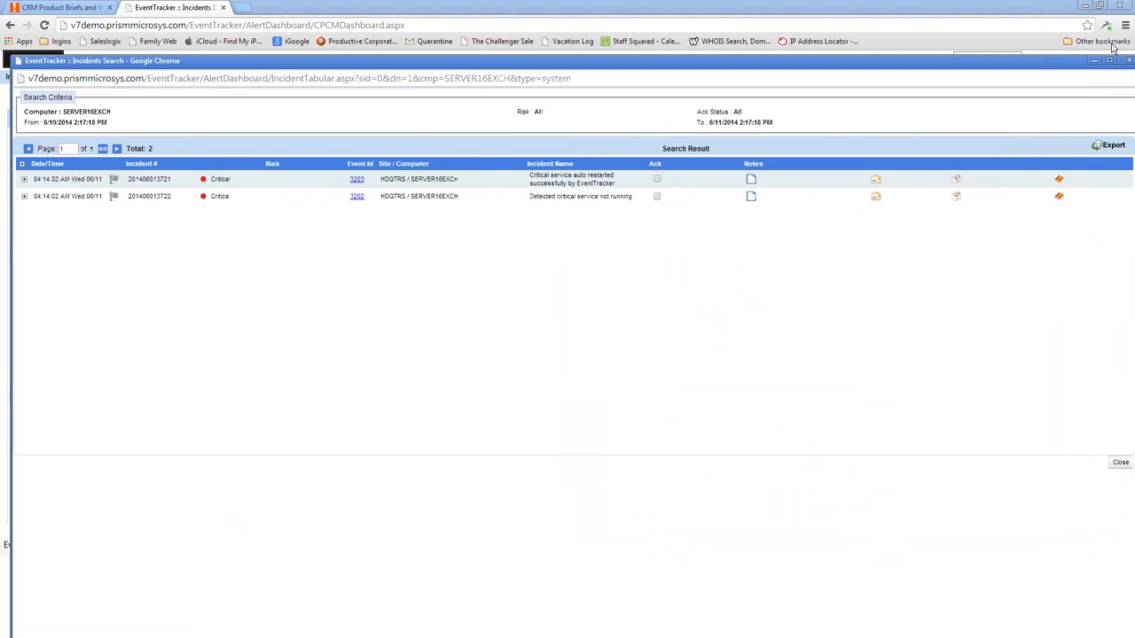
pyautogui.doubleClick(1085, 61)
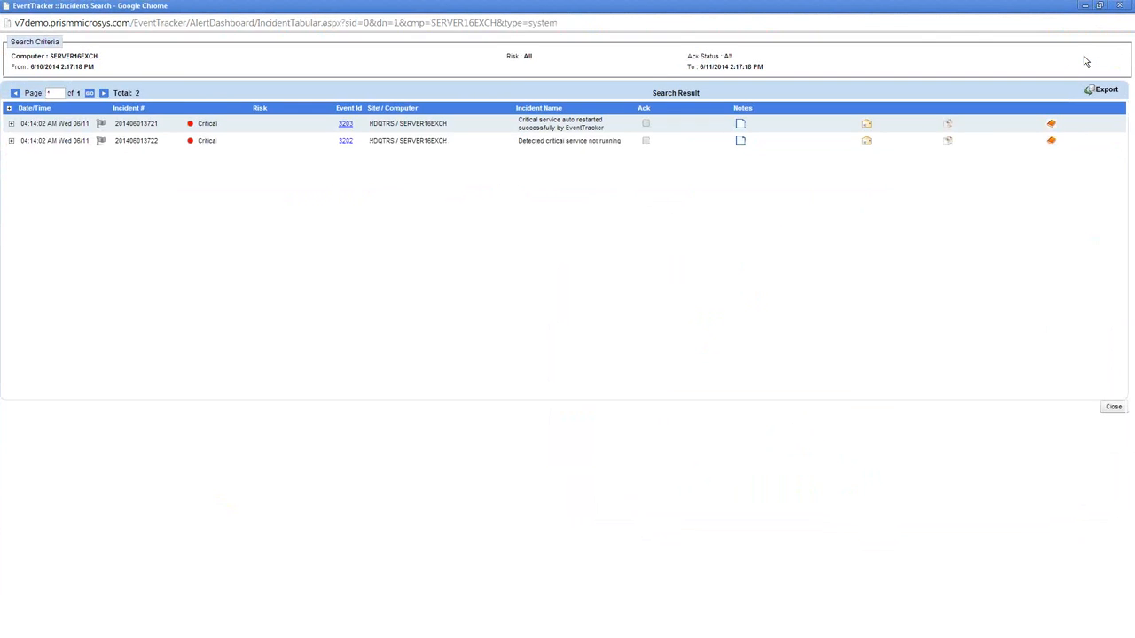
pyautogui.click(1102, 8)
pyautogui.moveTo(467, 66); pyautogui.dragTo(408, 55)
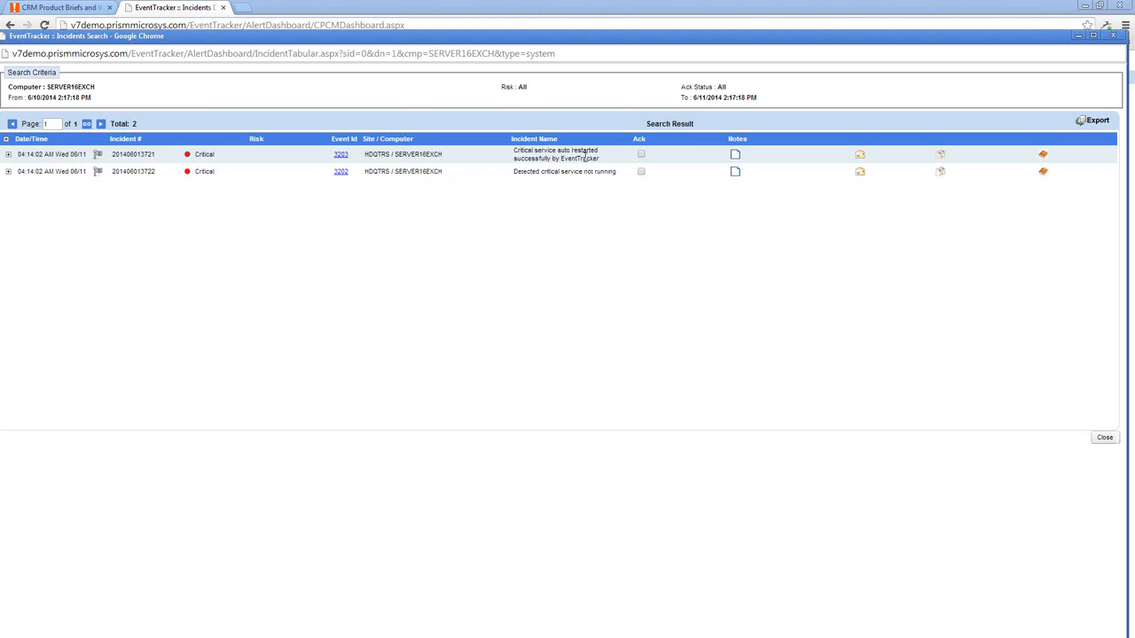
# Examine the details of both SERVER16EXCH incidents and look up event ID 3203 in the knowledge base, returning to the incident list
pyautogui.click(8, 172)
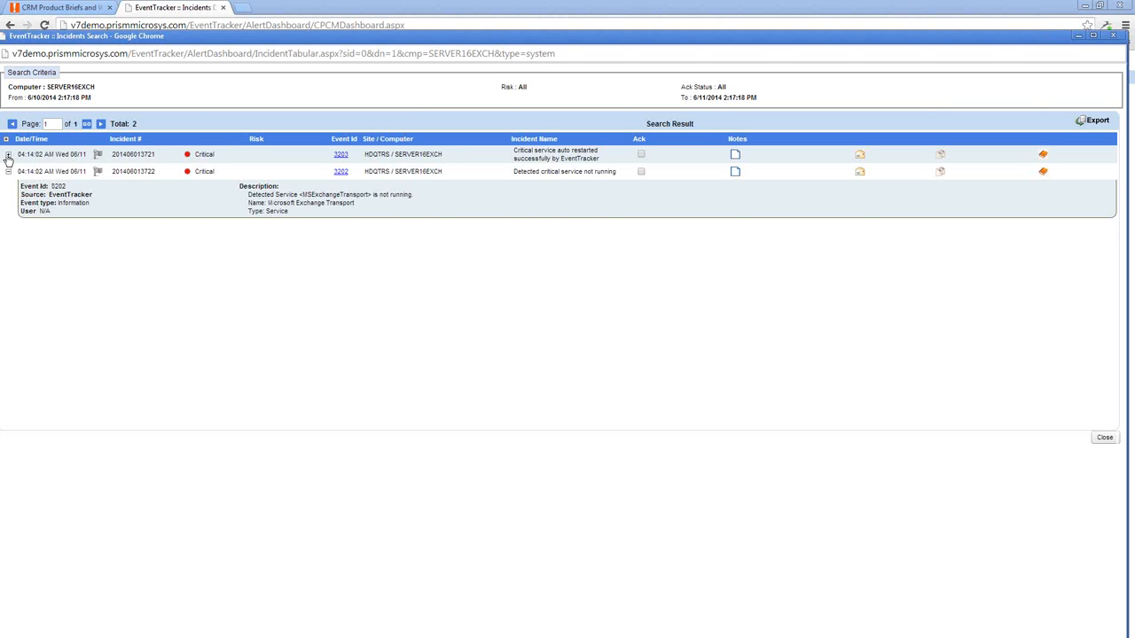
pyautogui.click(8, 154)
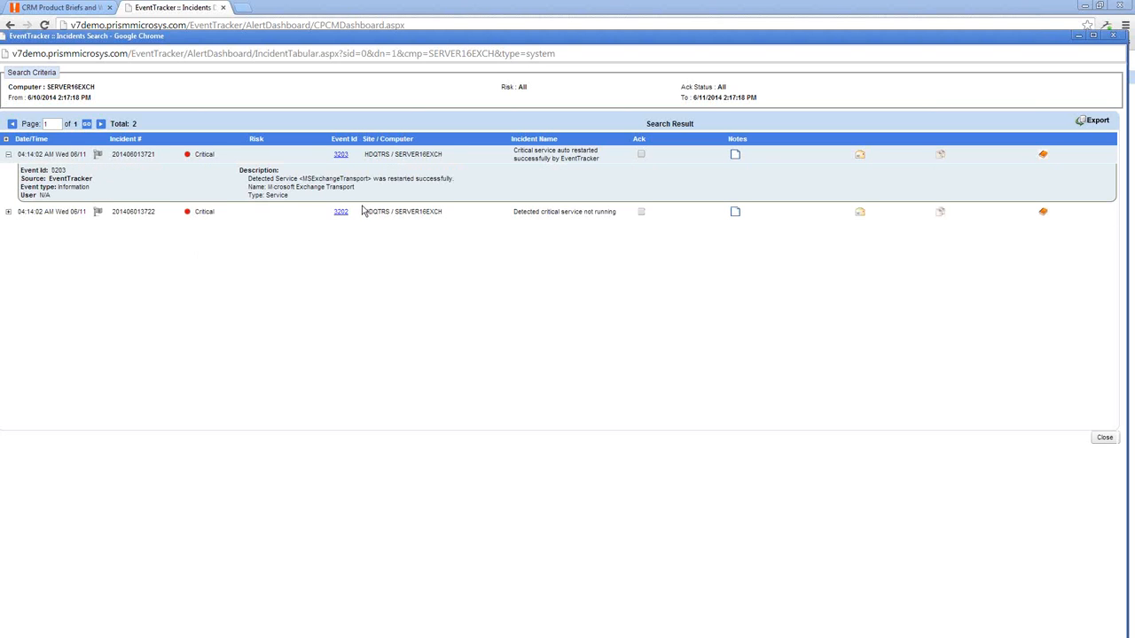
pyautogui.click(342, 156)
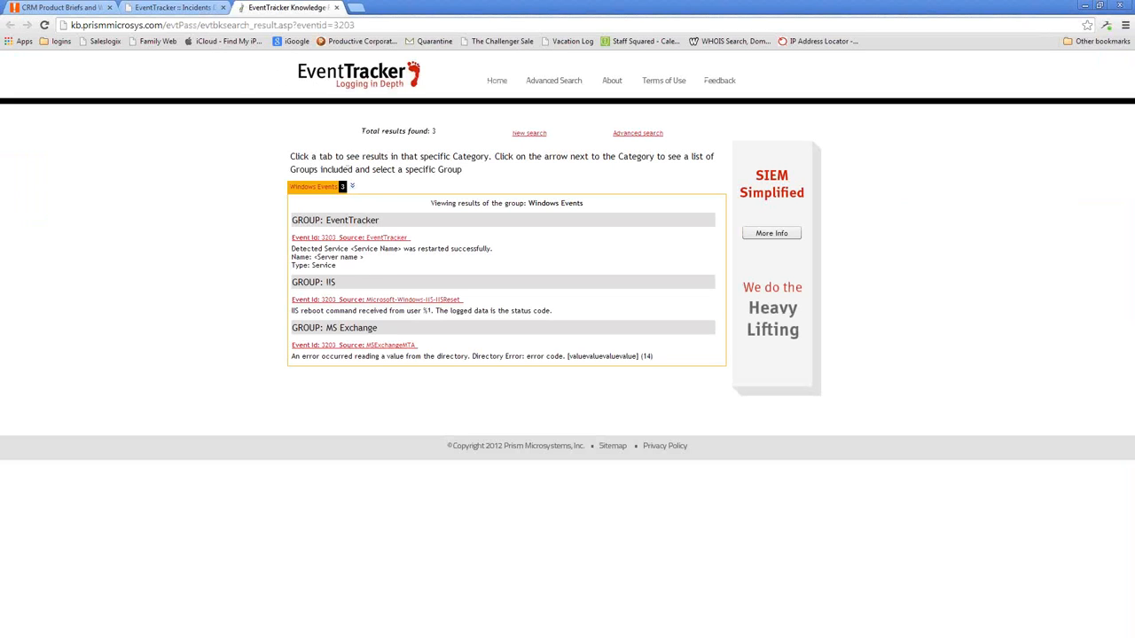
pyautogui.hotkey('alt', 'Tab')
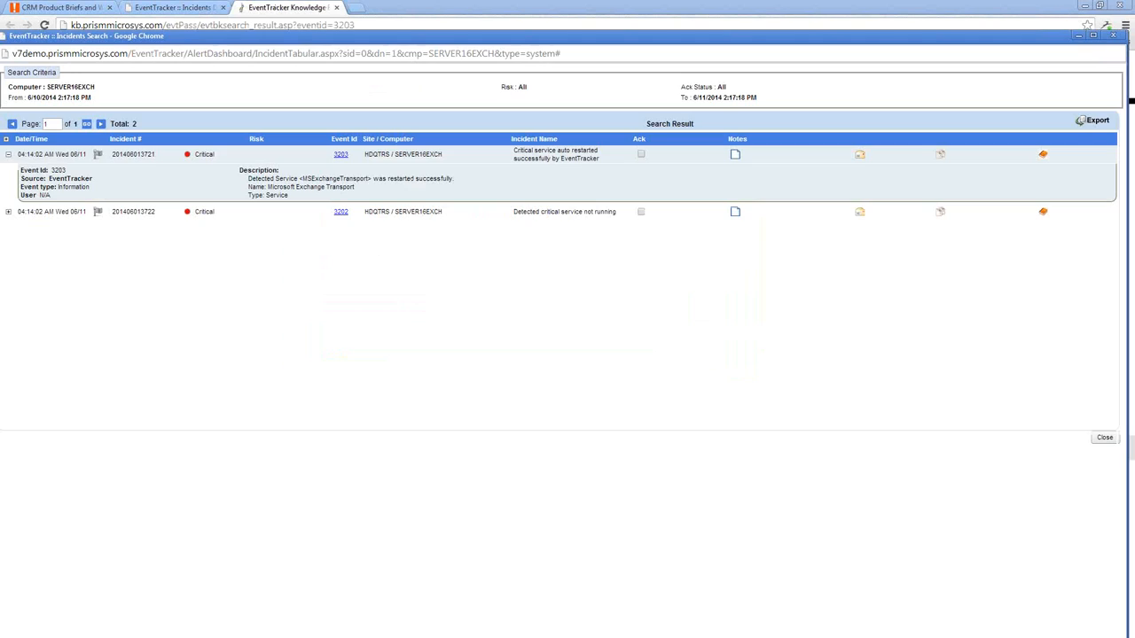
# Add the note "this has been a recurring issues" to the "Critical service auto restarted successfully by EventTracker" incident
pyautogui.click(734, 154)
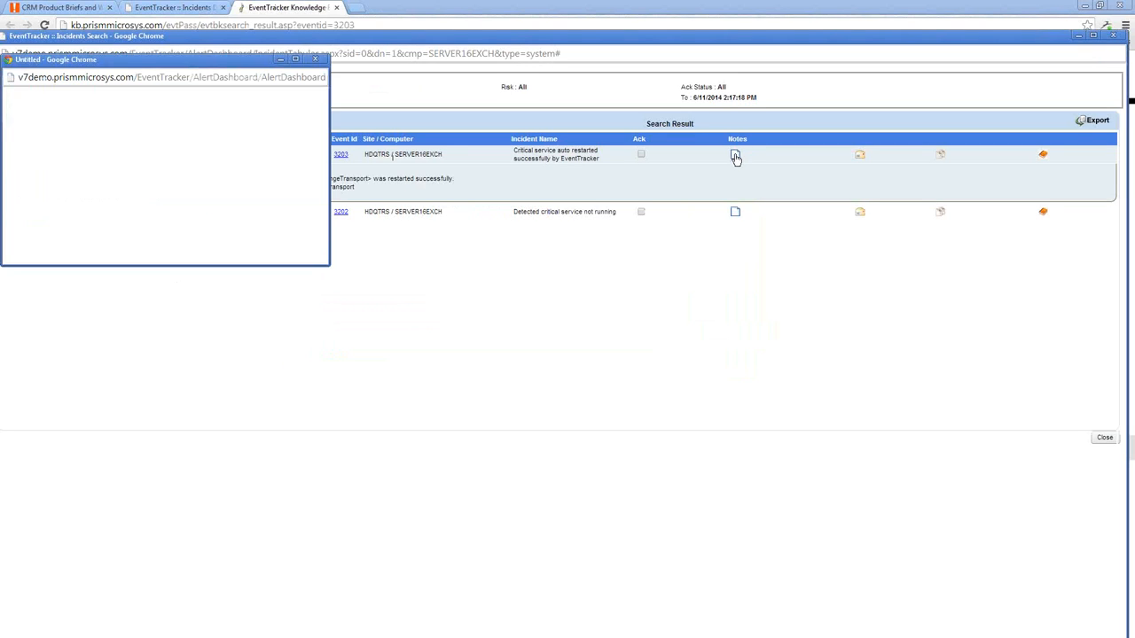
pyautogui.write('this has been a recurring issues')
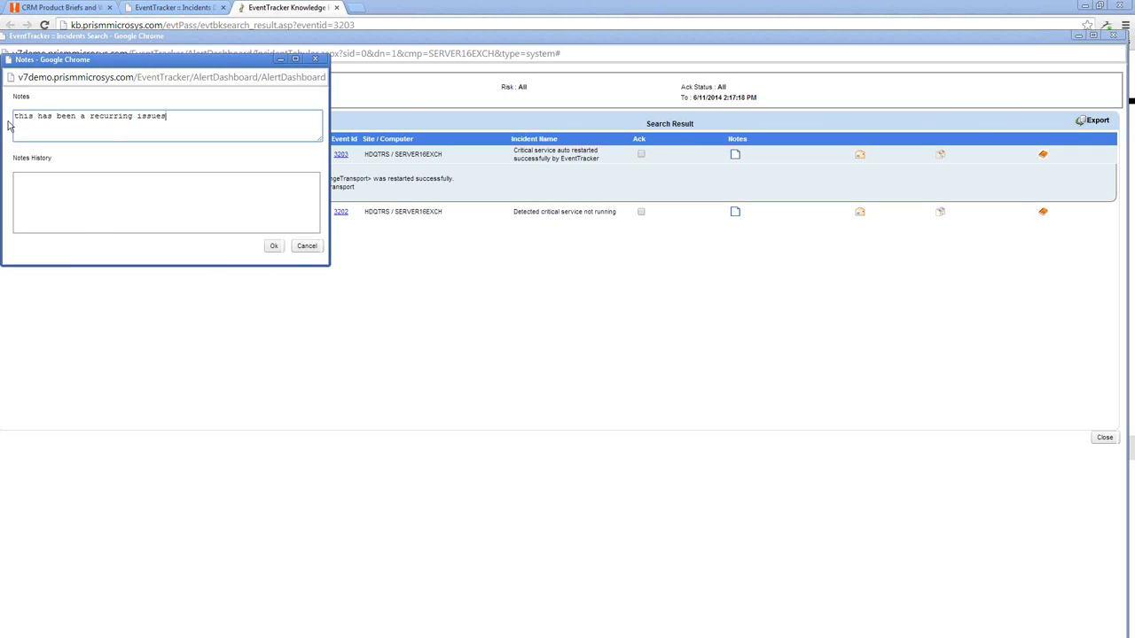
pyautogui.click(77, 120)
pyautogui.click(170, 120)
pyautogui.click(275, 247)
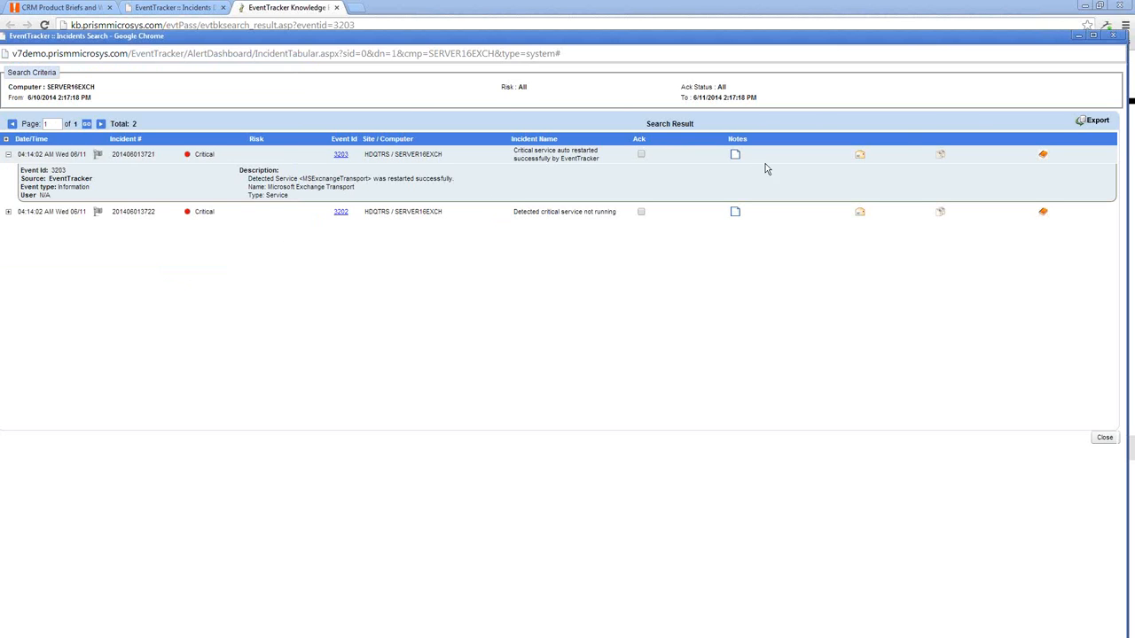
# Acknowledge the "Critical service auto restarted successfully by EventTracker" incident for the current incident only, without a note
pyautogui.click(638, 155)
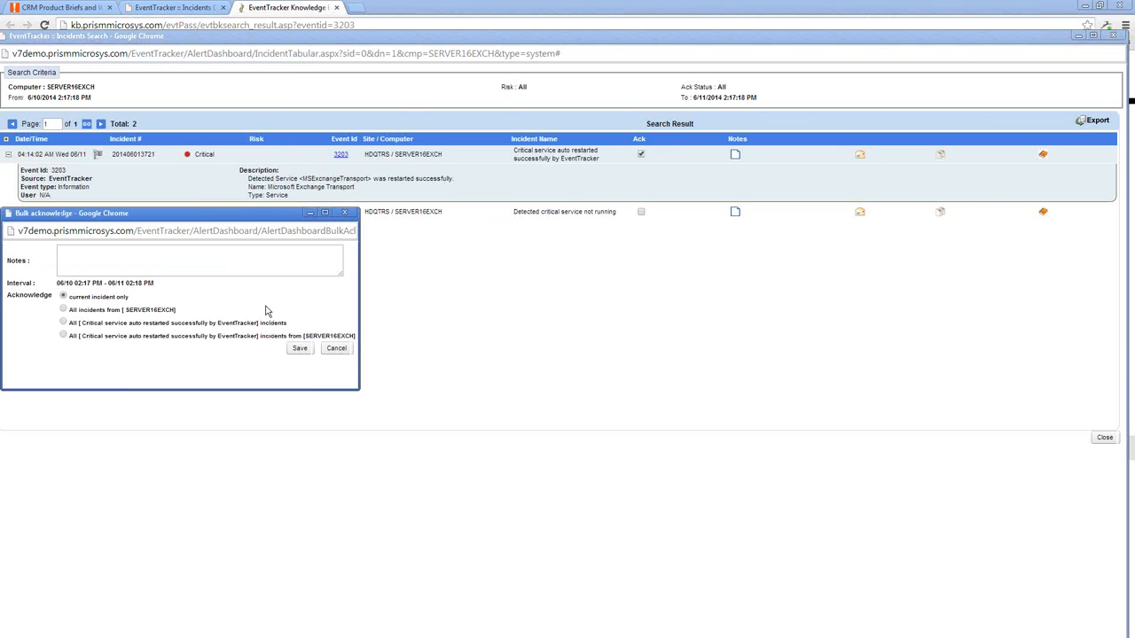
pyautogui.click(98, 259)
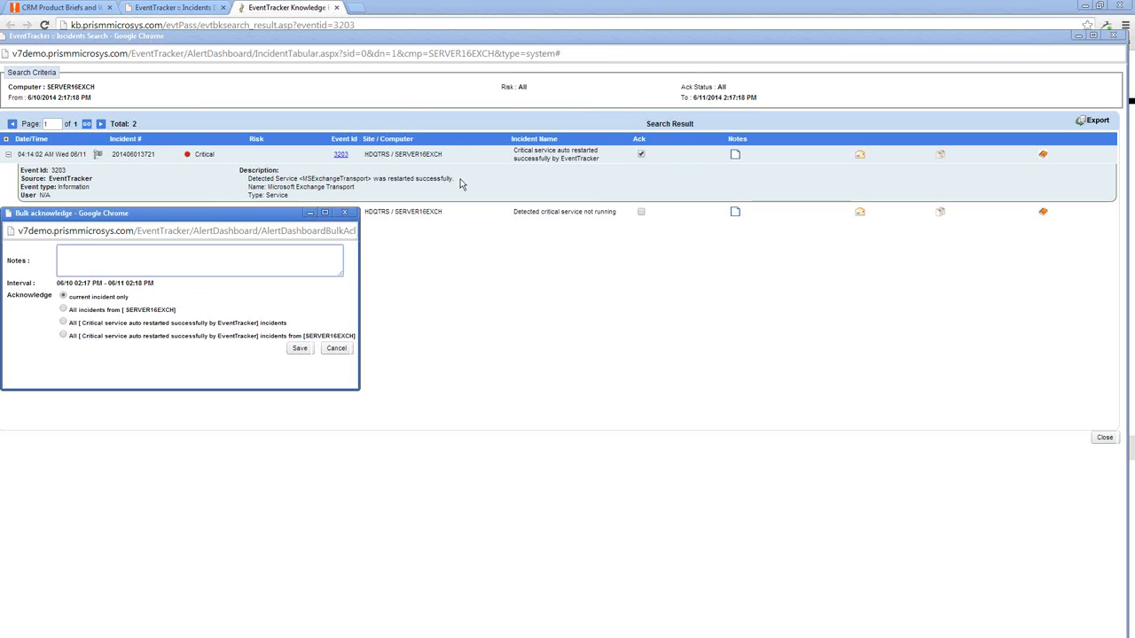
pyautogui.click(64, 310)
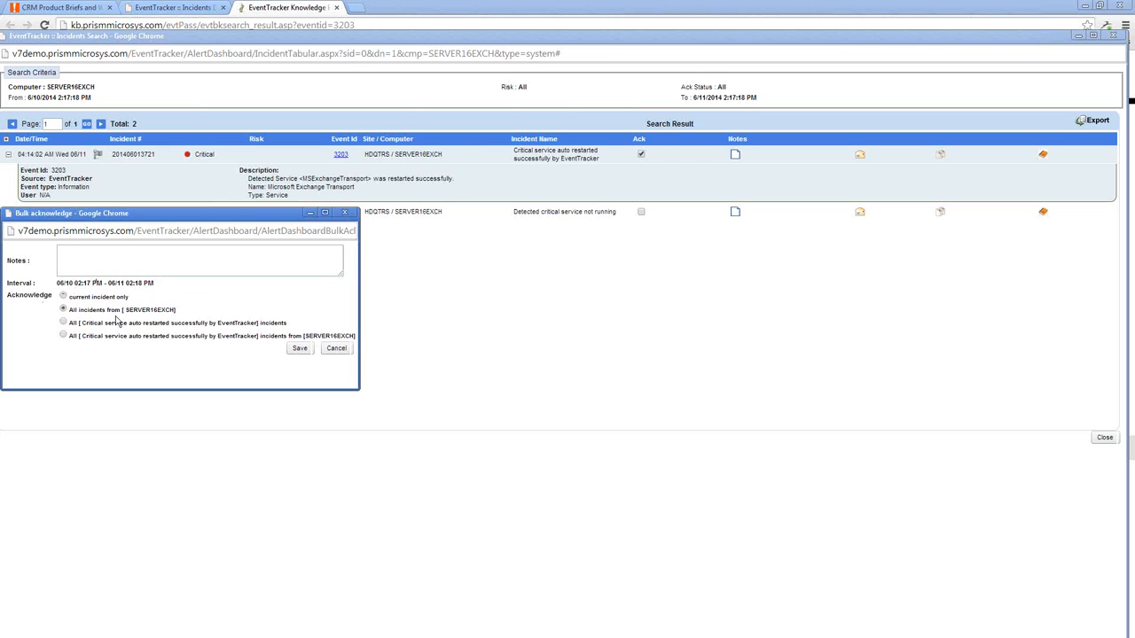
pyautogui.click(63, 296)
pyautogui.click(298, 349)
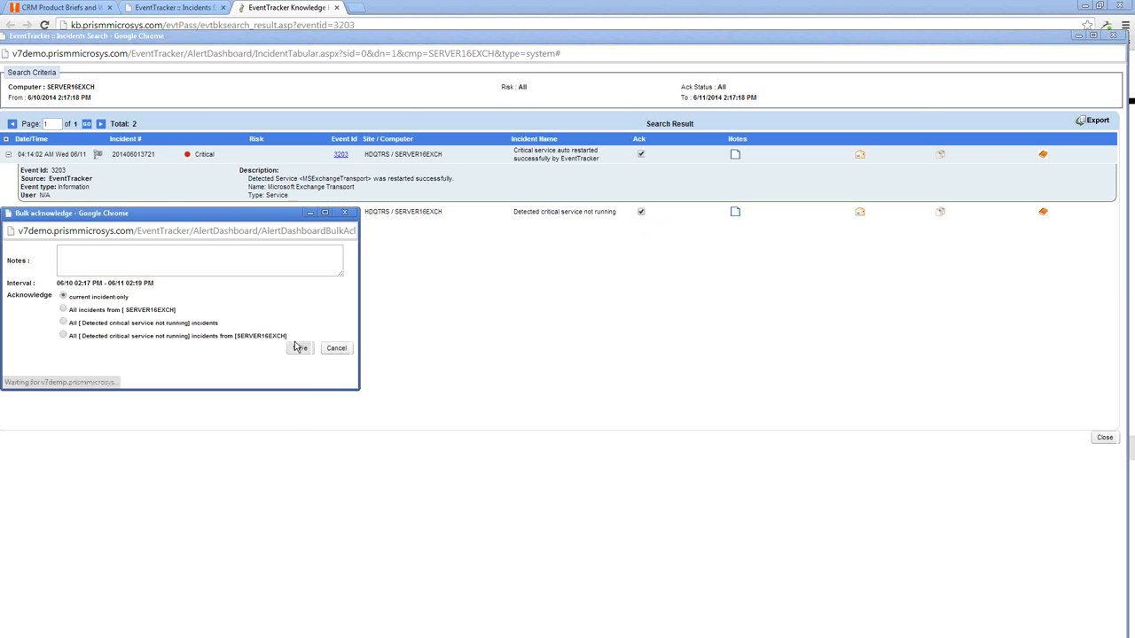
# Acknowledge only the current "Detected critical service not running" incident, and close the incident list to return to the dashboard
pyautogui.click(300, 349)
pyautogui.click(1104, 438)
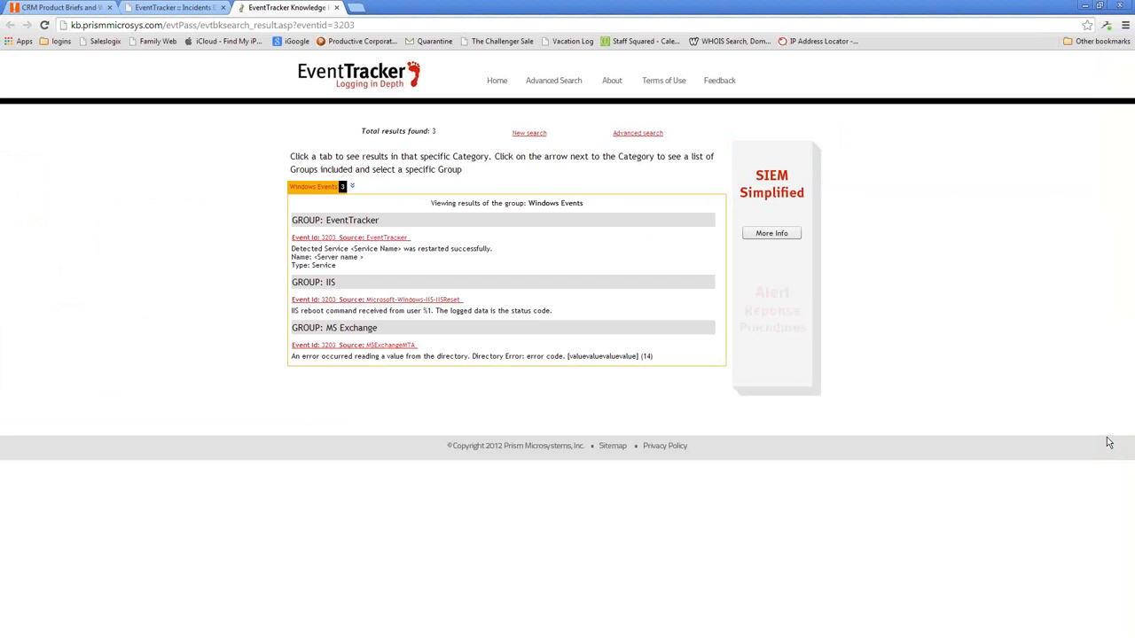
pyautogui.click(170, 9)
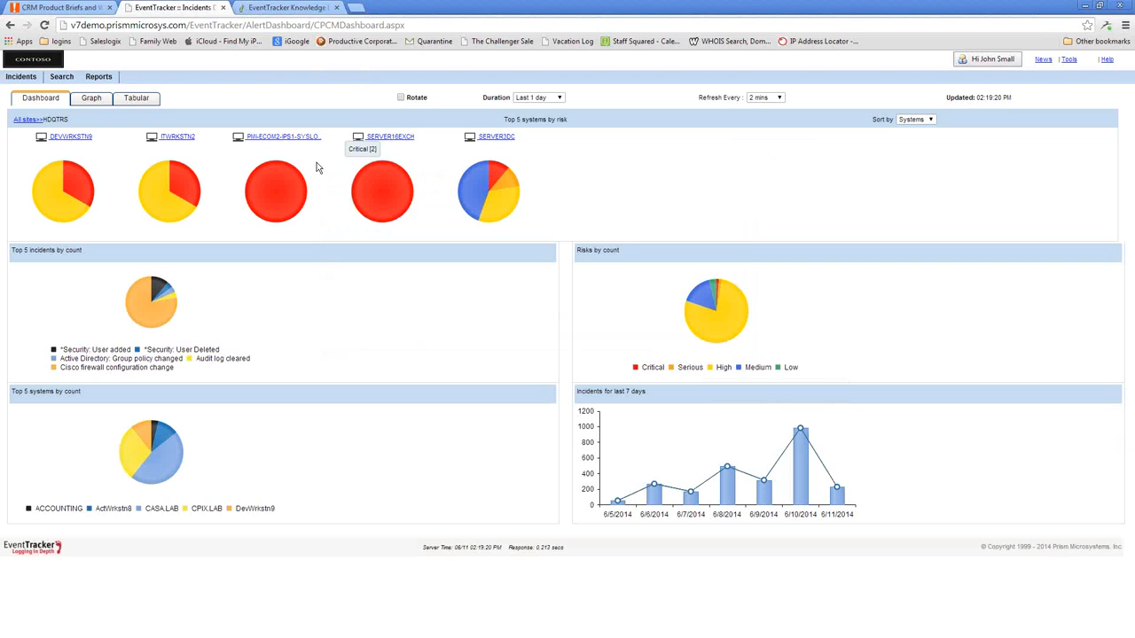
# Examine the SQL injection alert on PMI-ECOM2-IPS1-SYSLOG and its logbook options, closing them without adding an entry
pyautogui.click(259, 139)
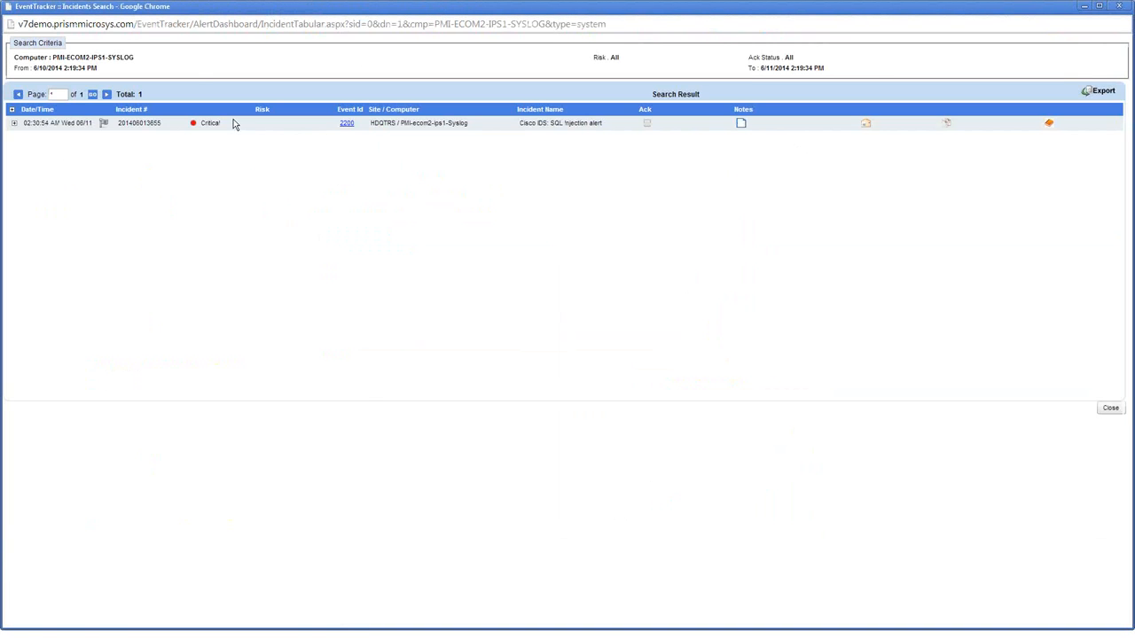
pyautogui.click(13, 124)
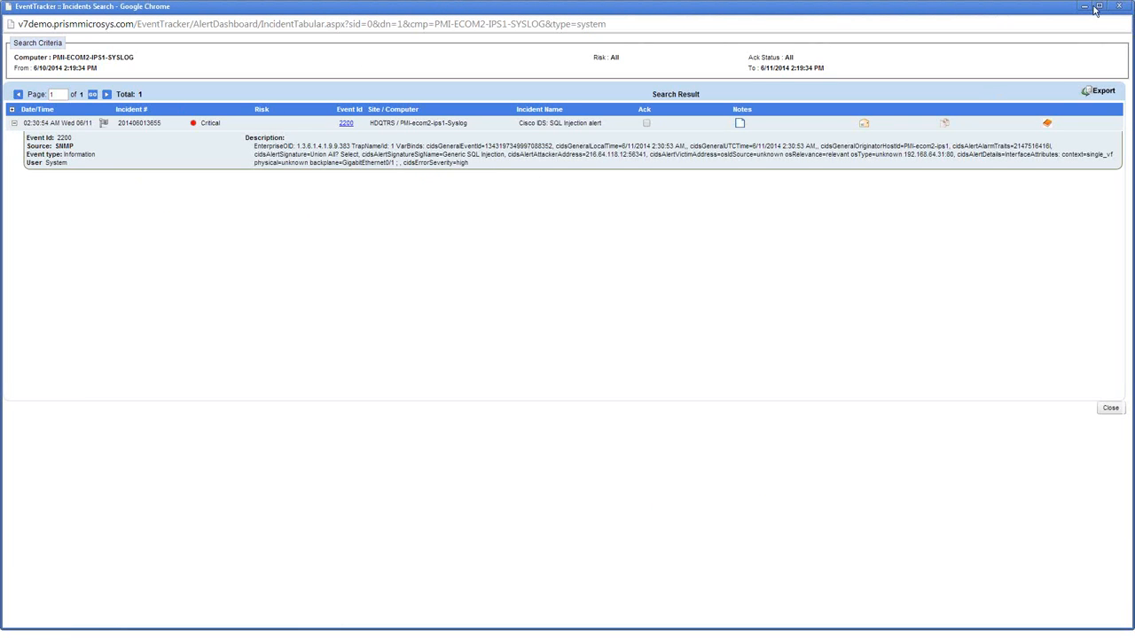
pyautogui.click(1047, 124)
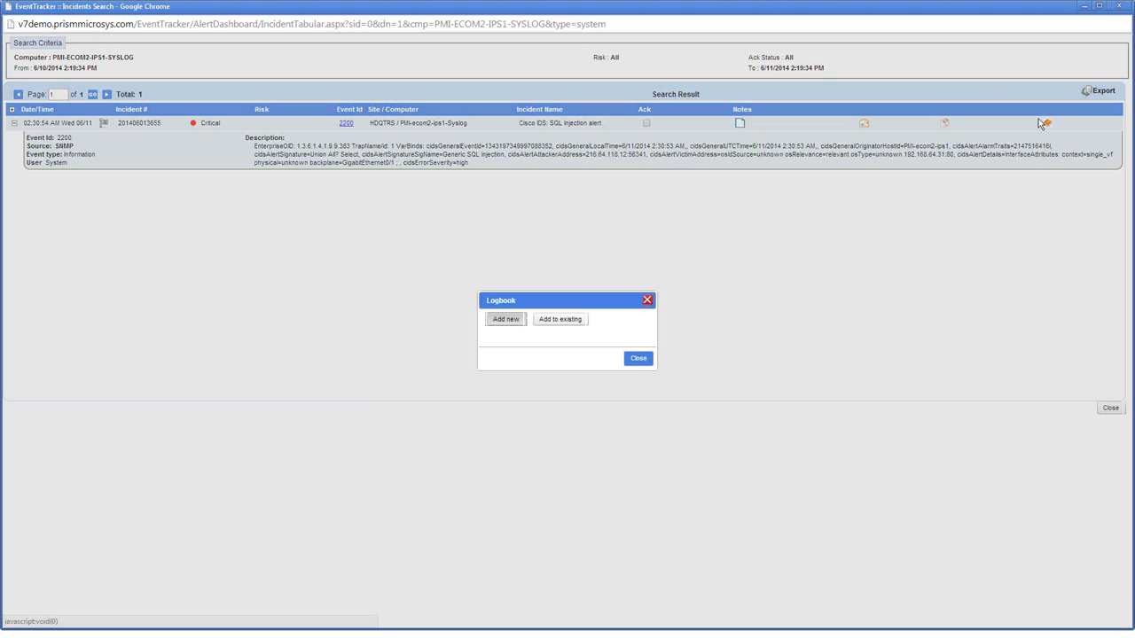
pyautogui.click(635, 360)
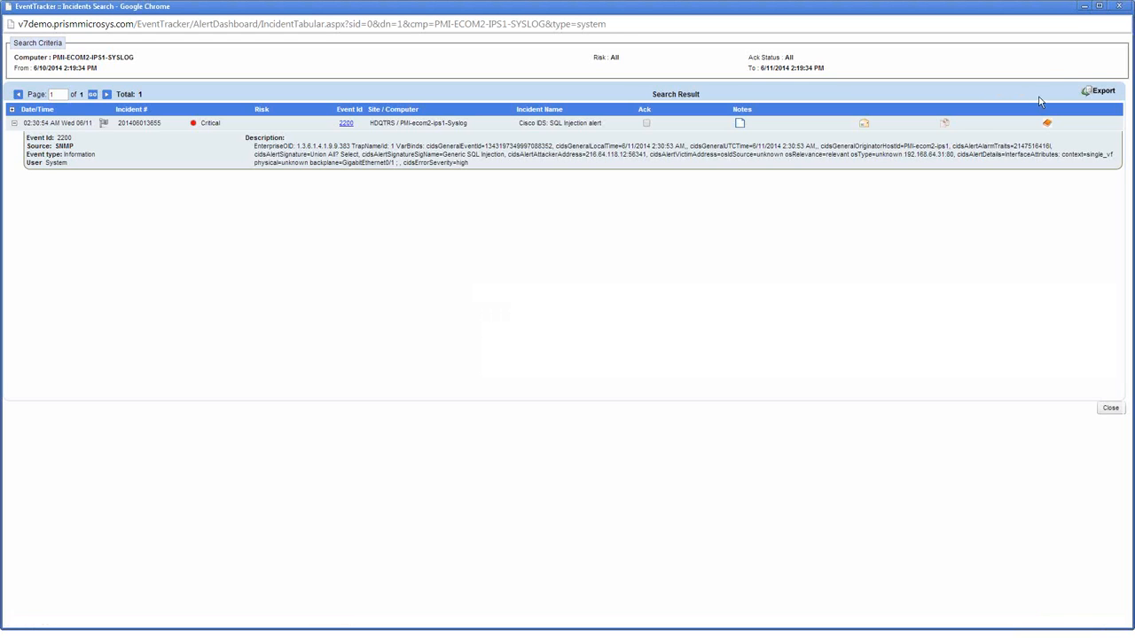
pyautogui.click(1120, 7)
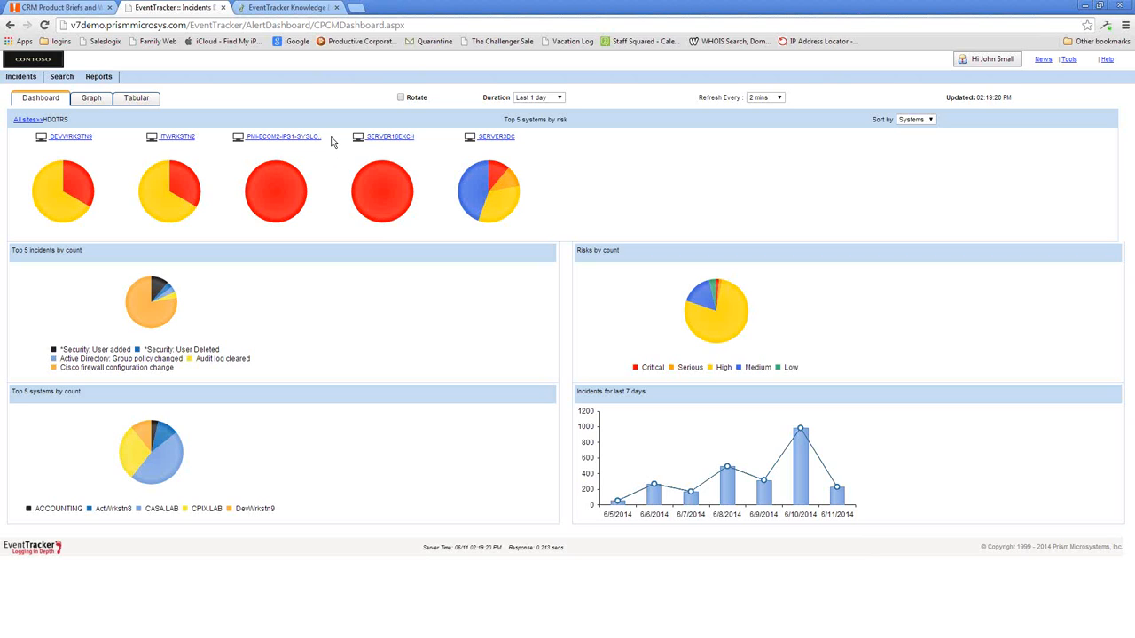
# Look through the first and last pages of scheduled reports and open the HIPAA-AC-R2-test report's wizard, cancelling it without changes
pyautogui.moveTo(89, 170)
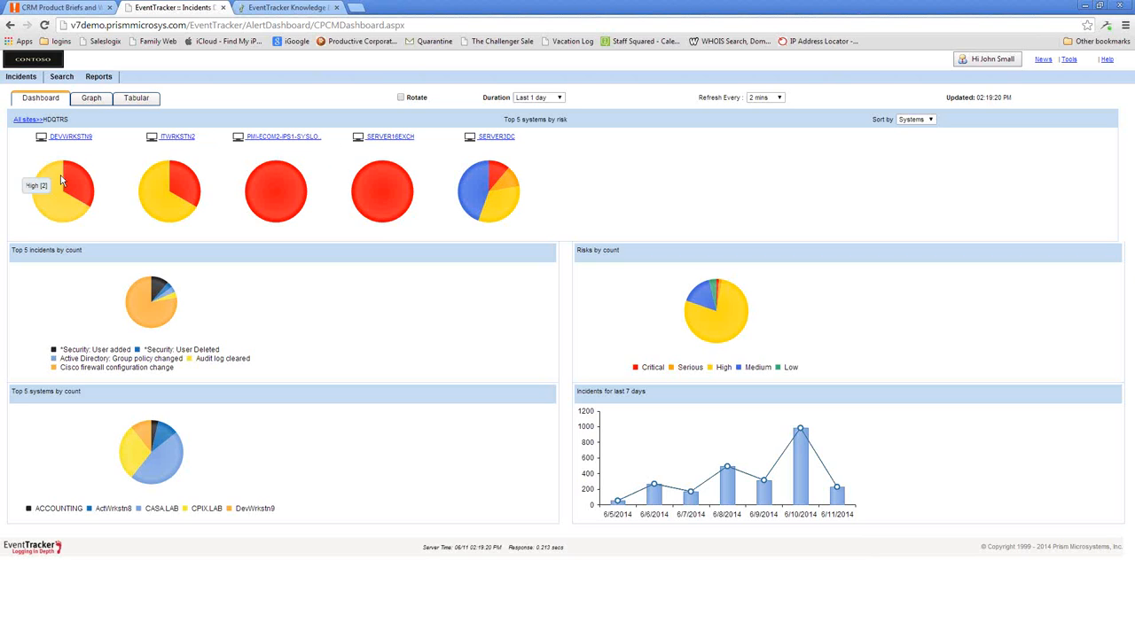
pyautogui.click(98, 78)
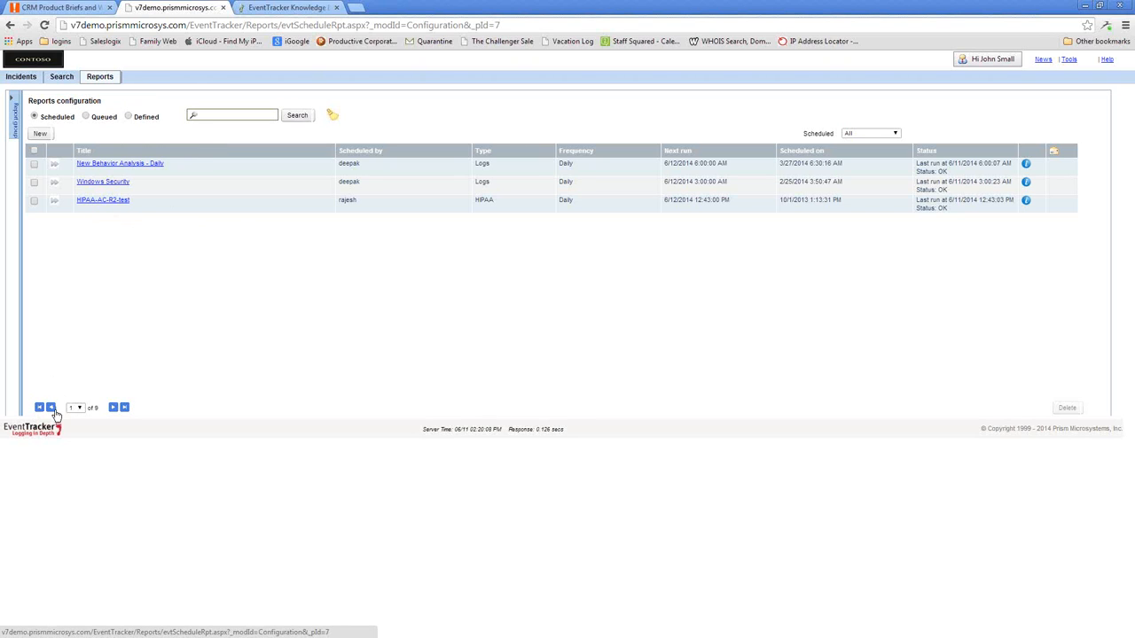
pyautogui.click(124, 409)
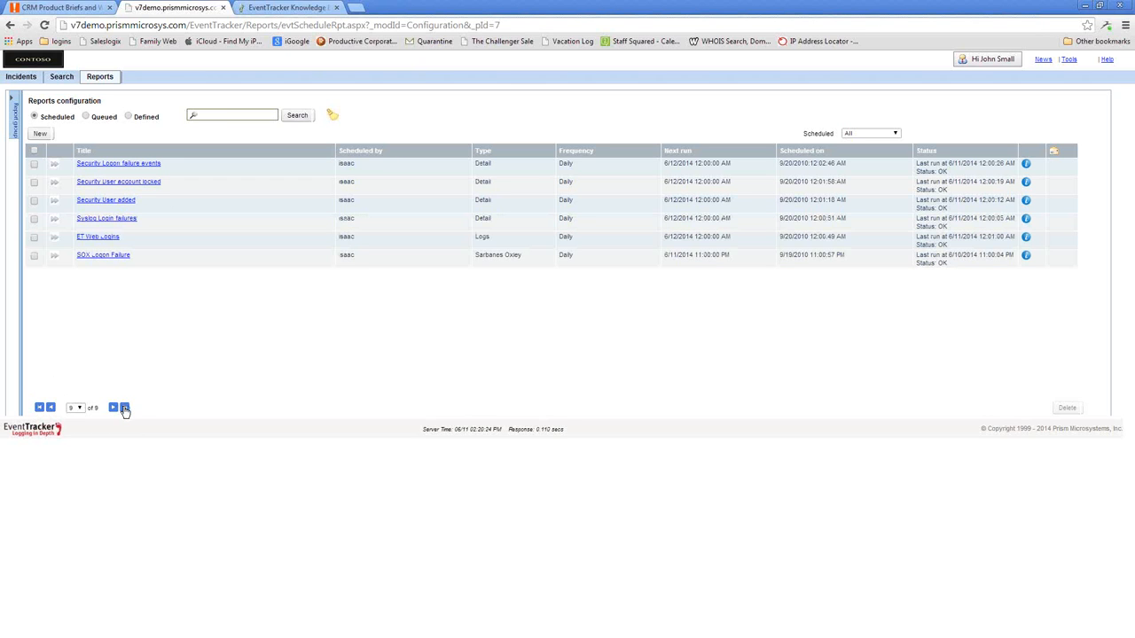
pyautogui.click(50, 407)
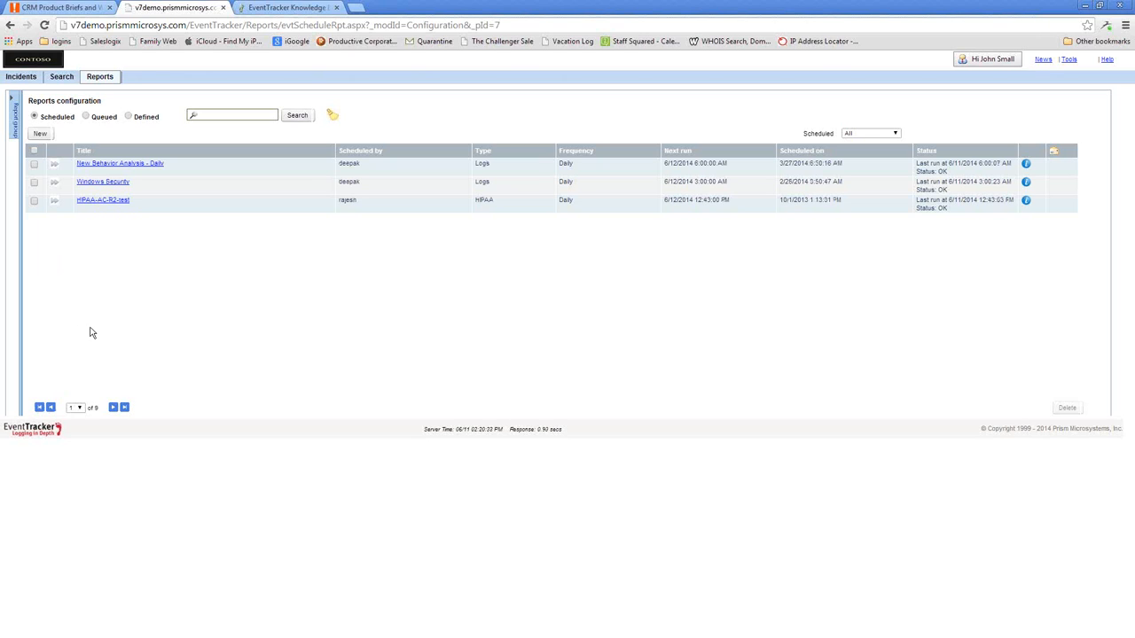
pyautogui.click(109, 202)
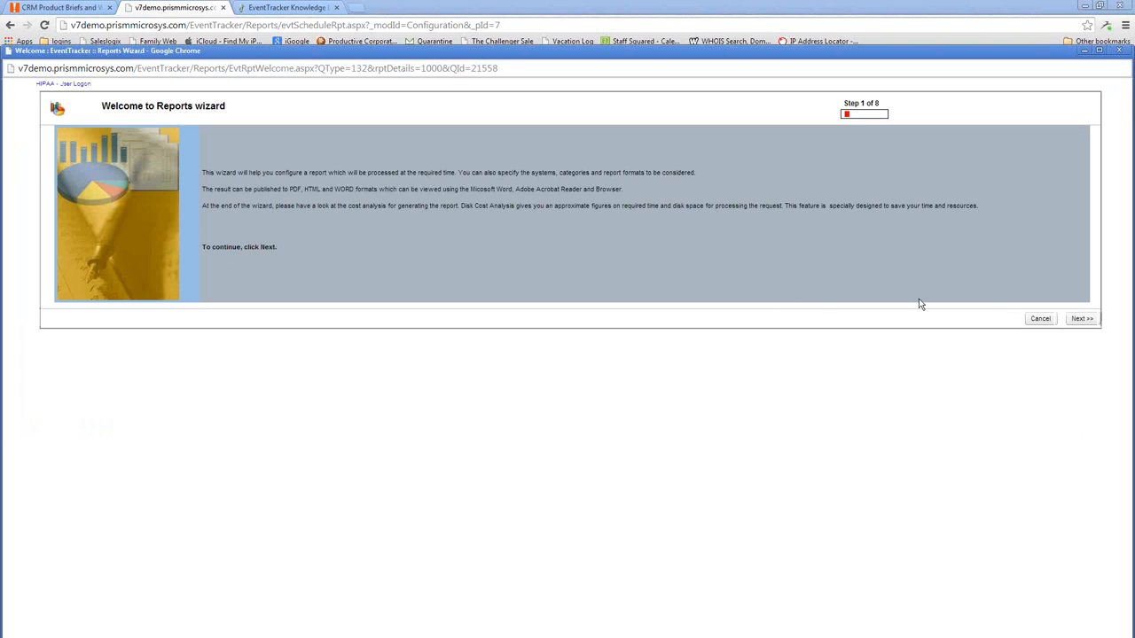
pyautogui.click(1030, 318)
# Switch to Excel and view the New Behavior Analysis - Daily report summary in a maximized window
pyautogui.click(591, 140)
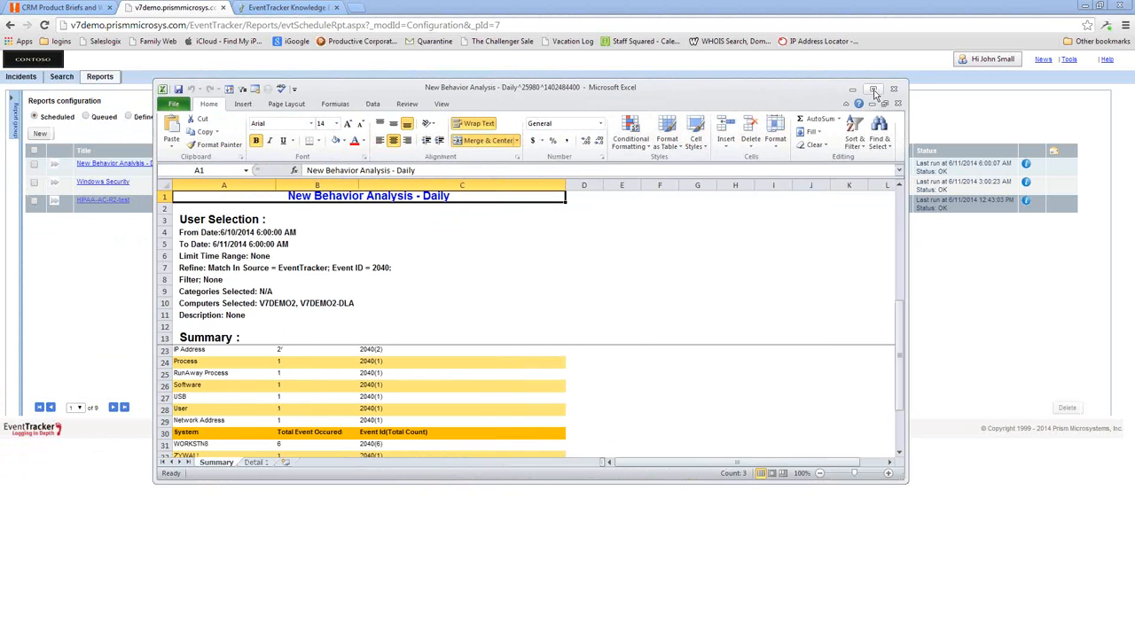
pyautogui.click(872, 89)
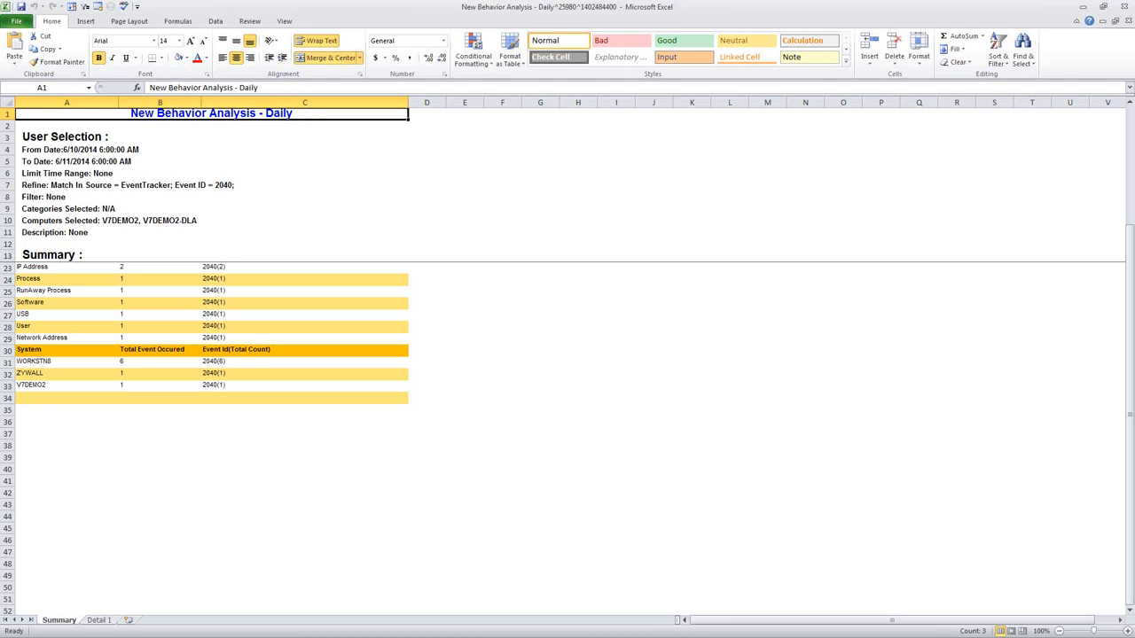
# Switch to Word, maximize the HIPAA-AC-R2-test compliance report and examine its category summary and user logon details
pyautogui.moveTo(314, 136); pyautogui.dragTo(770, 161)
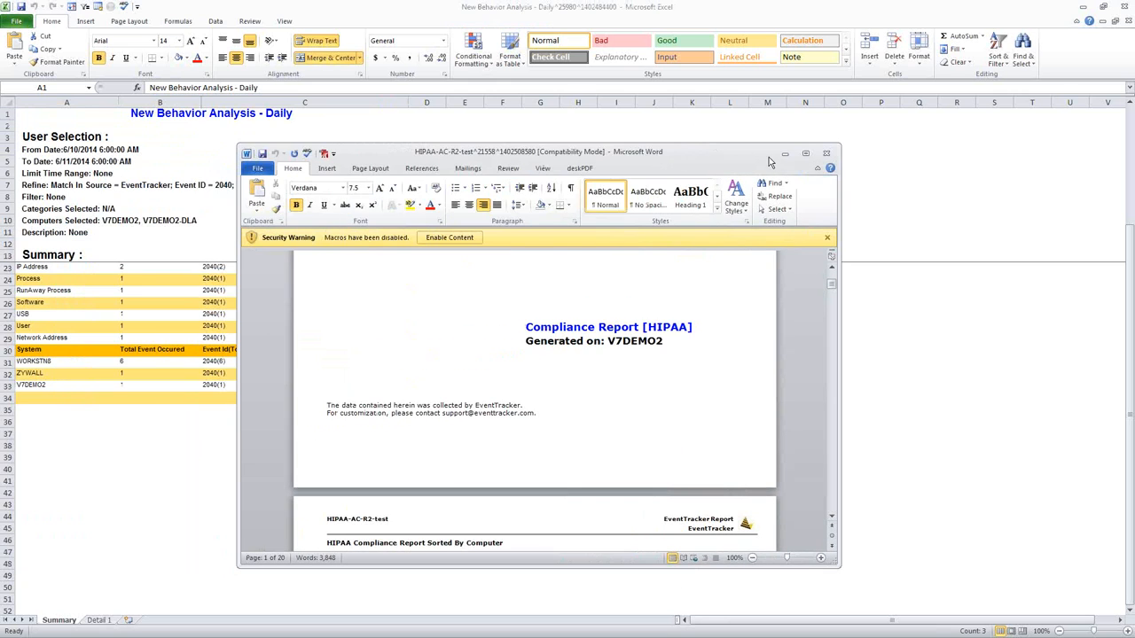
pyautogui.click(805, 154)
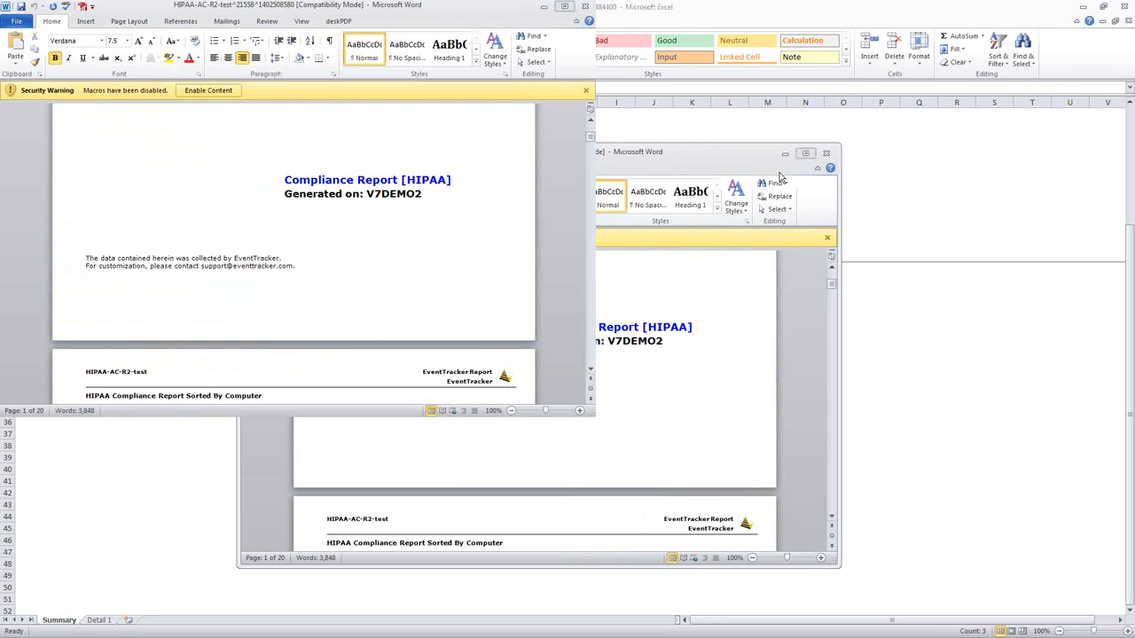
pyautogui.scroll(-5, 524, 268)
pyautogui.scroll(-3, 524, 267)
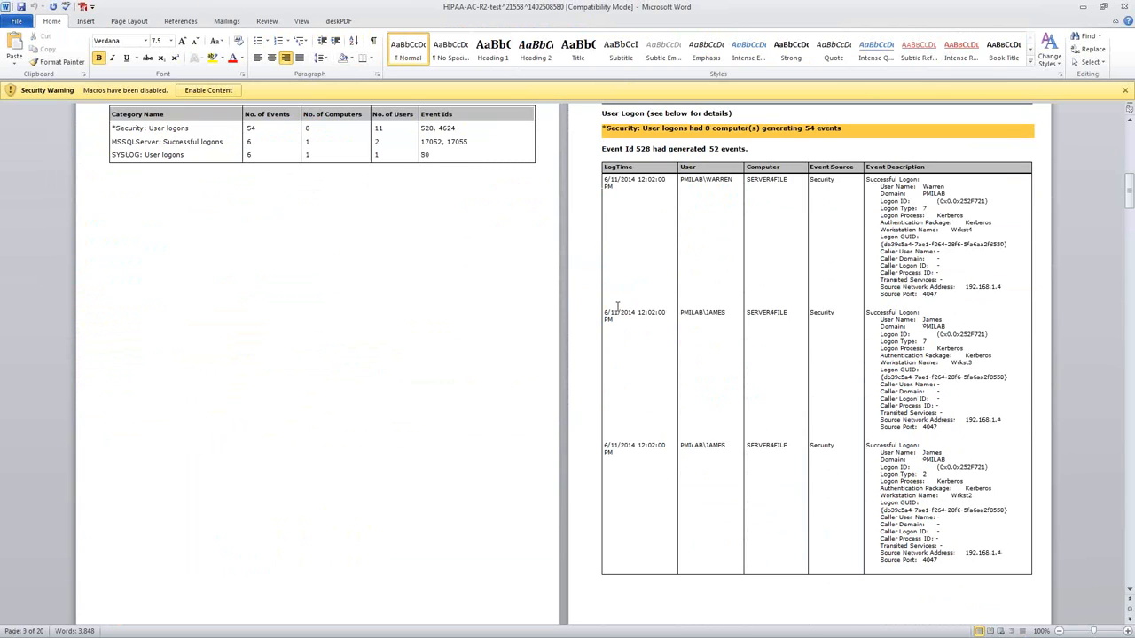
pyautogui.scroll(7, 618, 306)
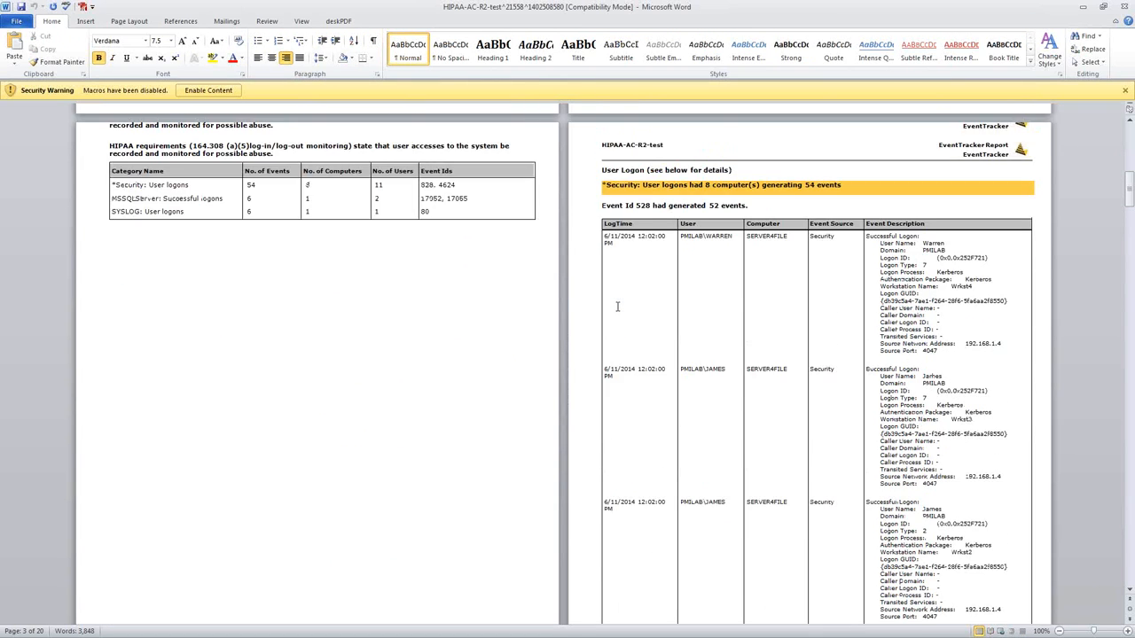
# Examine the HIPAA-AC-R2-test report's cover, selected computers, category summary and individual successful logon records
pyautogui.scroll(18, 618, 306)
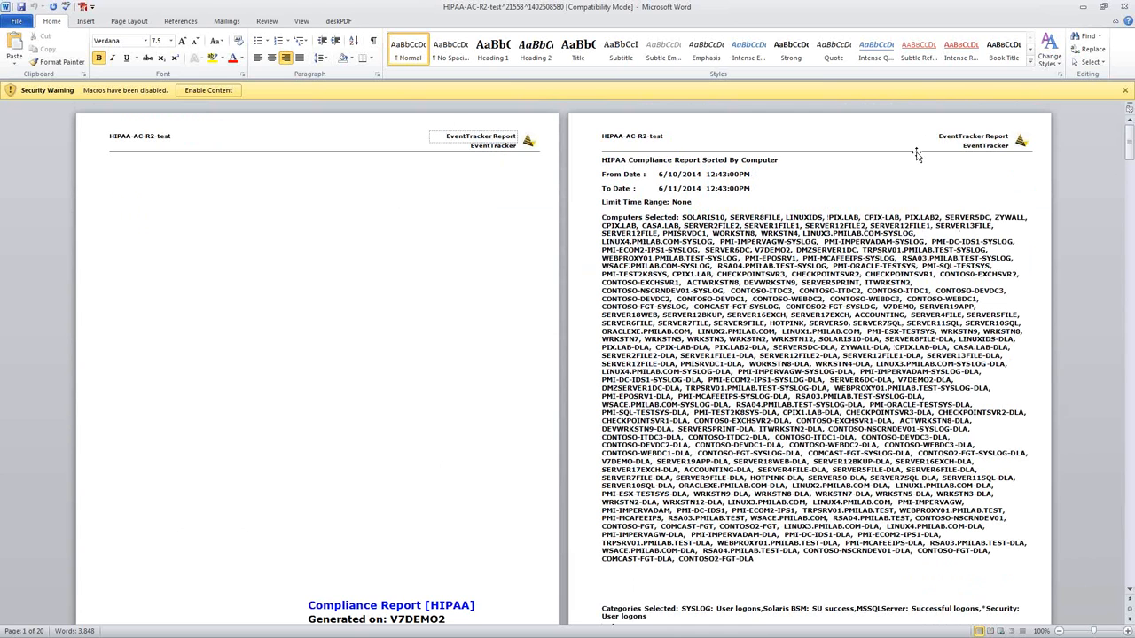
pyautogui.scroll(-4, 994, 148)
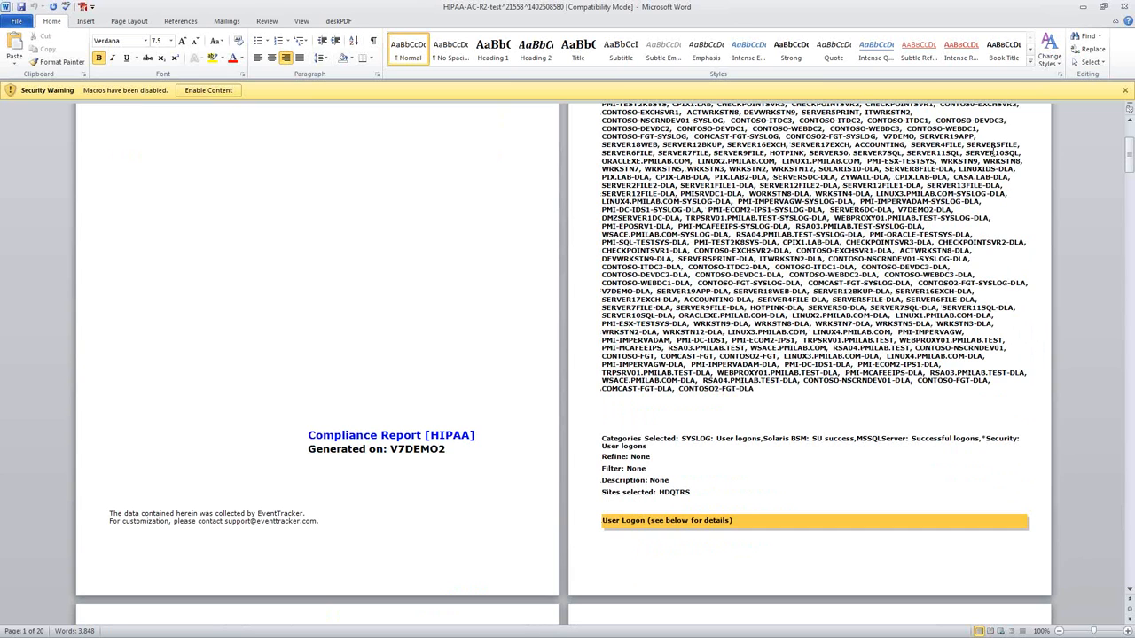
pyautogui.scroll(-10, 983, 158)
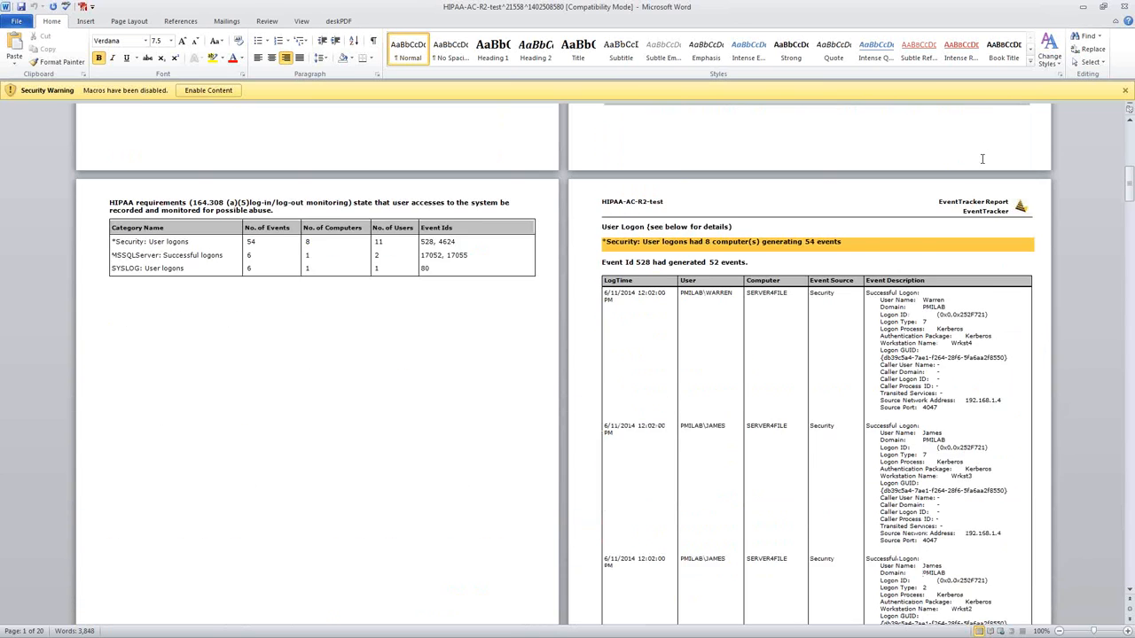
pyautogui.scroll(-1, 982, 159)
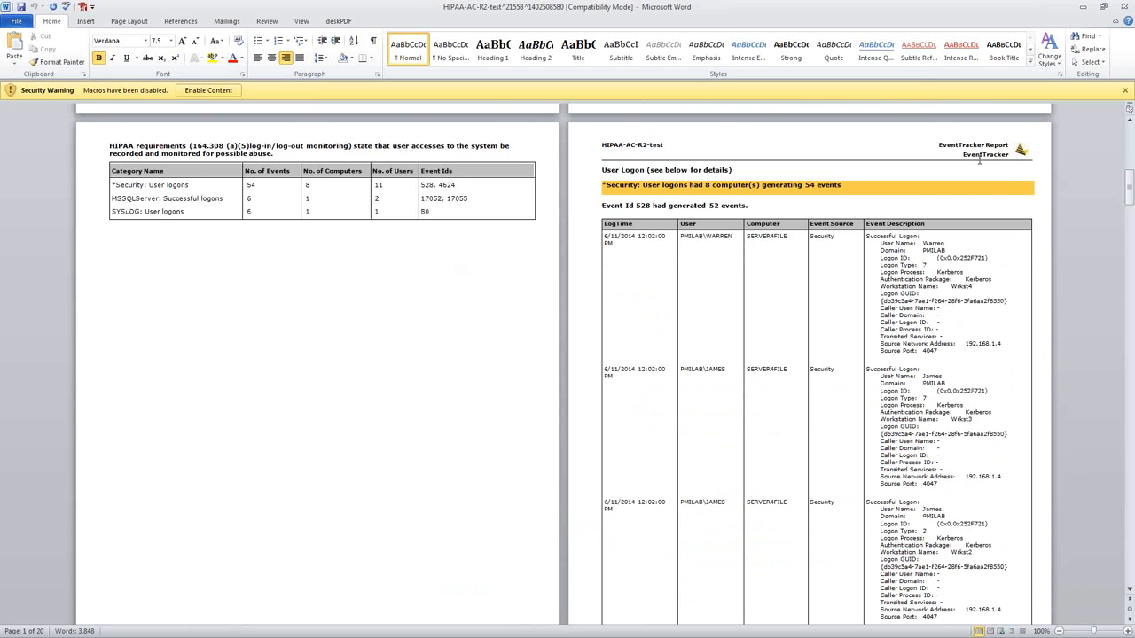
pyautogui.scroll(-13, 979, 159)
pyautogui.scroll(-6, 979, 159)
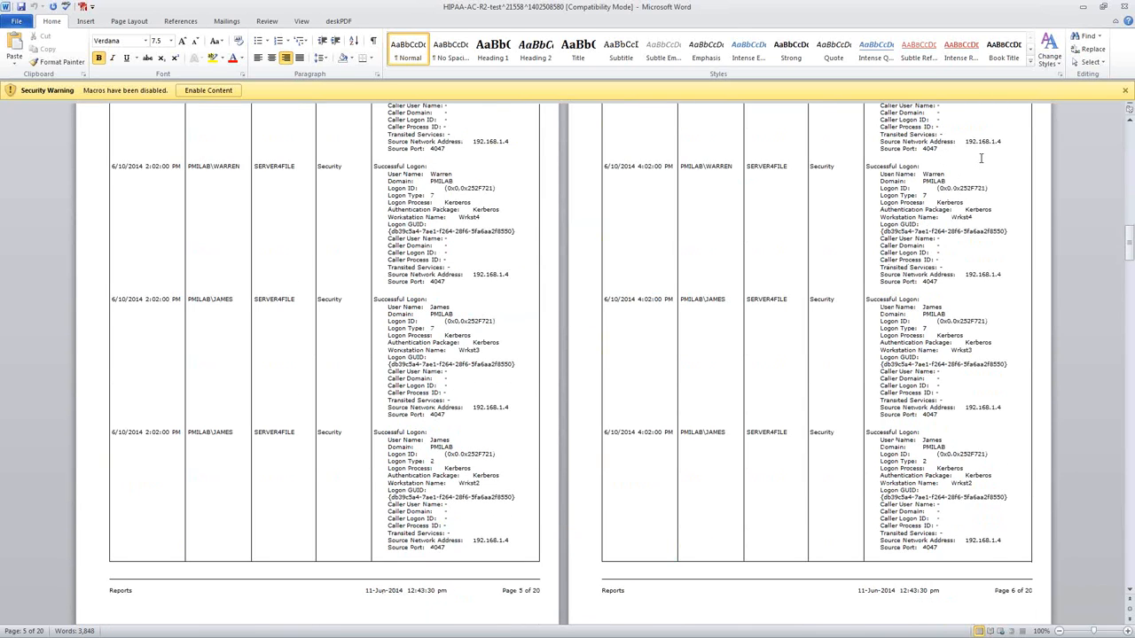
pyautogui.scroll(-8, 980, 158)
pyautogui.scroll(-2, 981, 158)
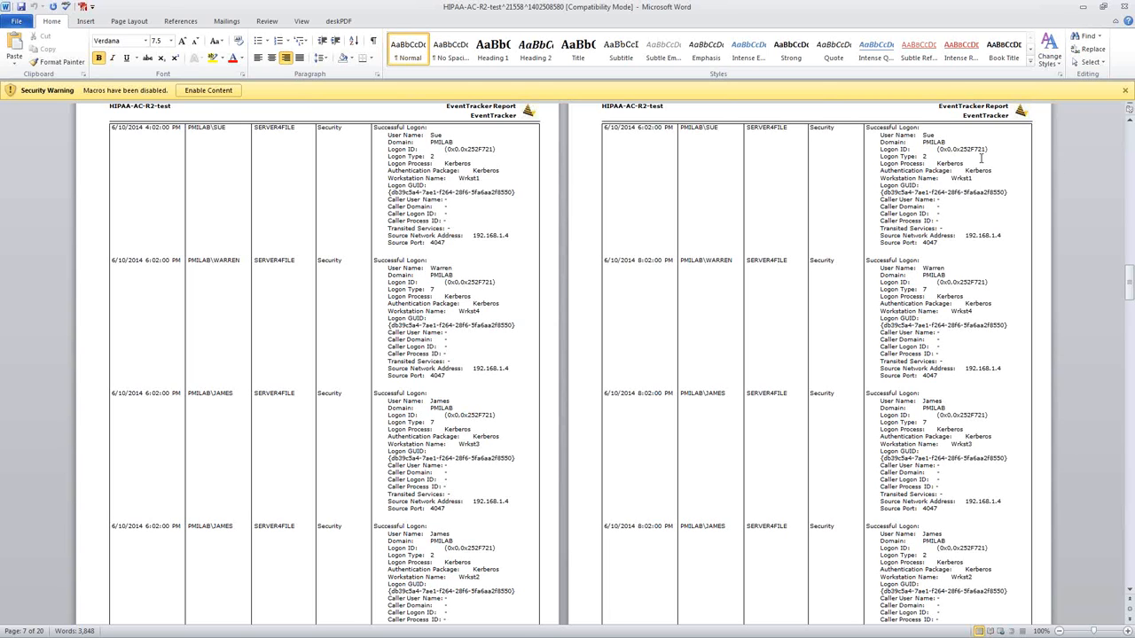
# Switch to Chrome, maximize the window with EventTracker's incident graph, and compare it with the incident dashboard
pyautogui.click(1082, 7)
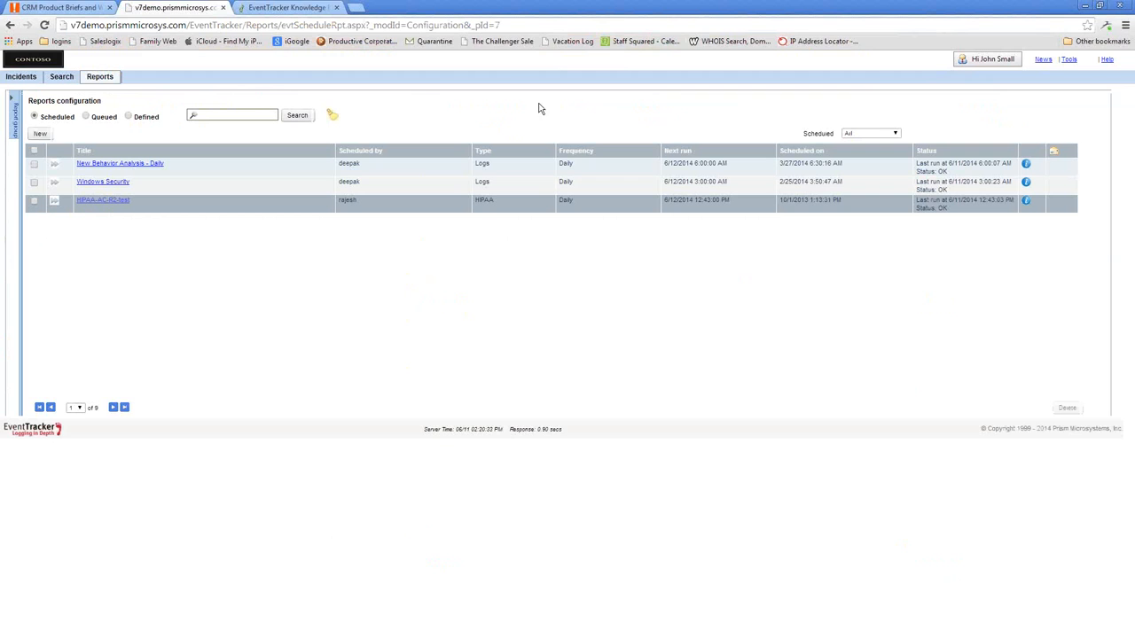
pyautogui.click(1083, 6)
pyautogui.click(1113, 7)
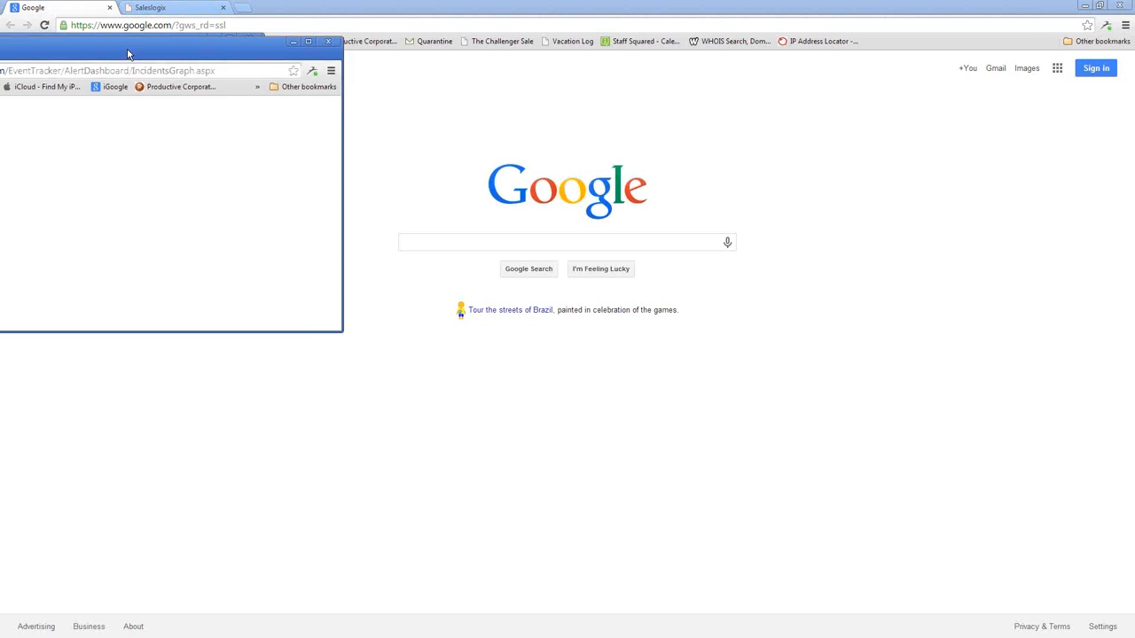
pyautogui.moveTo(631, 27); pyautogui.dragTo(667, 47)
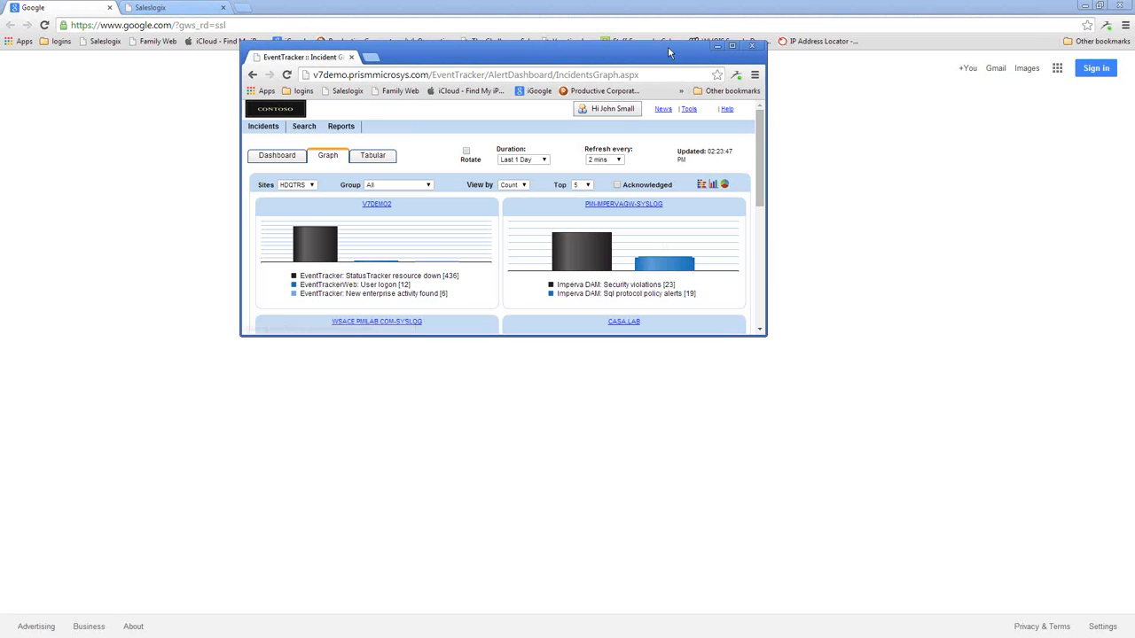
pyautogui.click(732, 47)
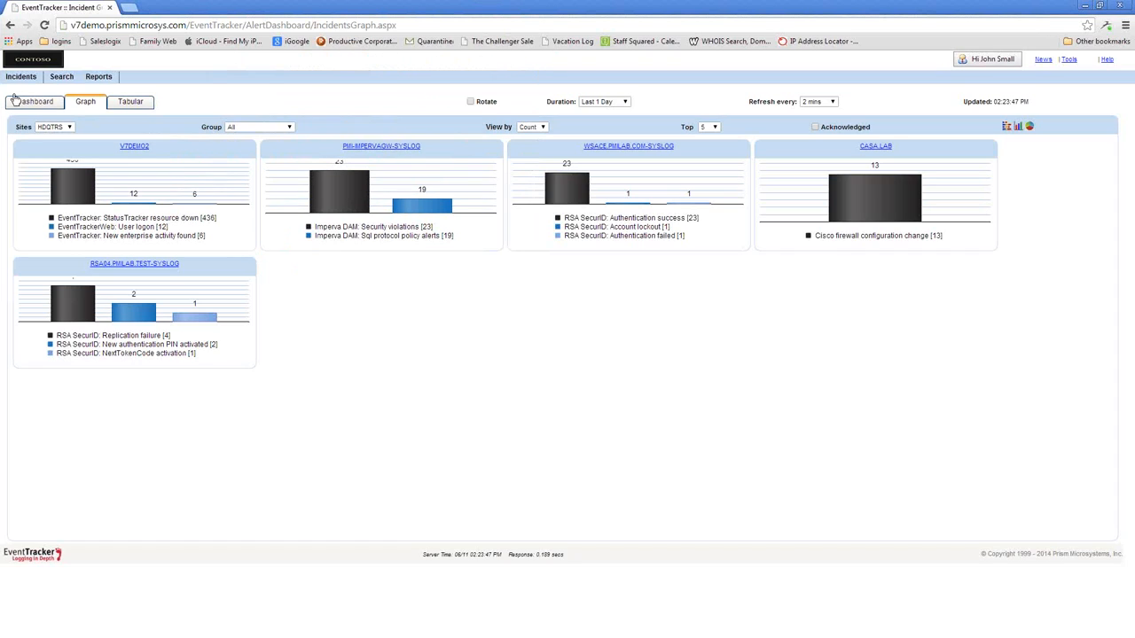
pyautogui.click(31, 104)
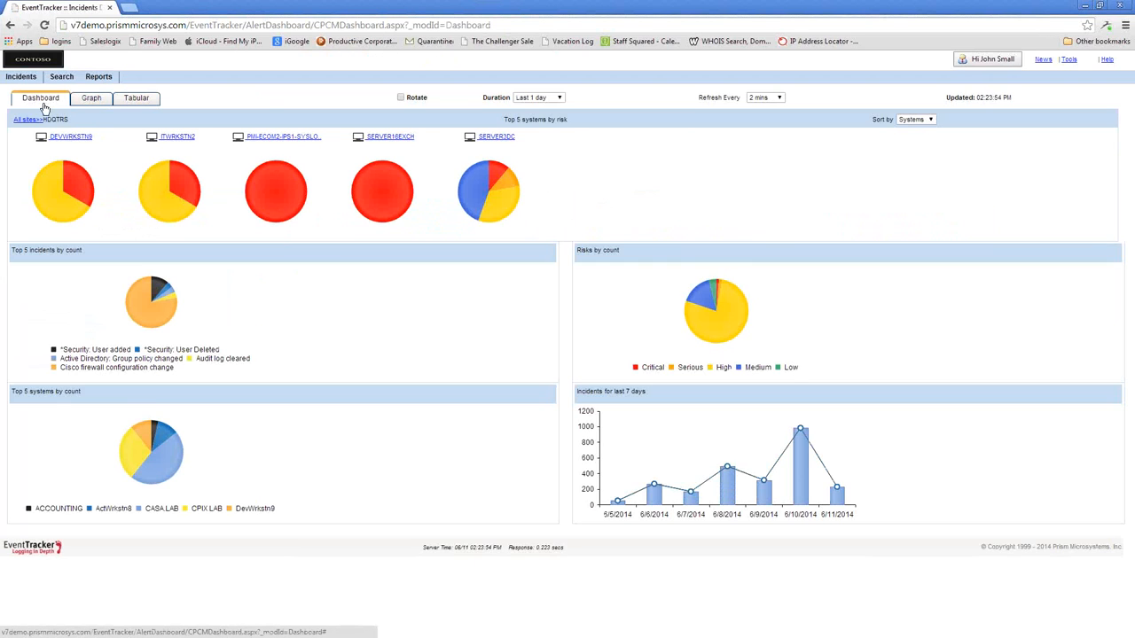
pyautogui.click(89, 98)
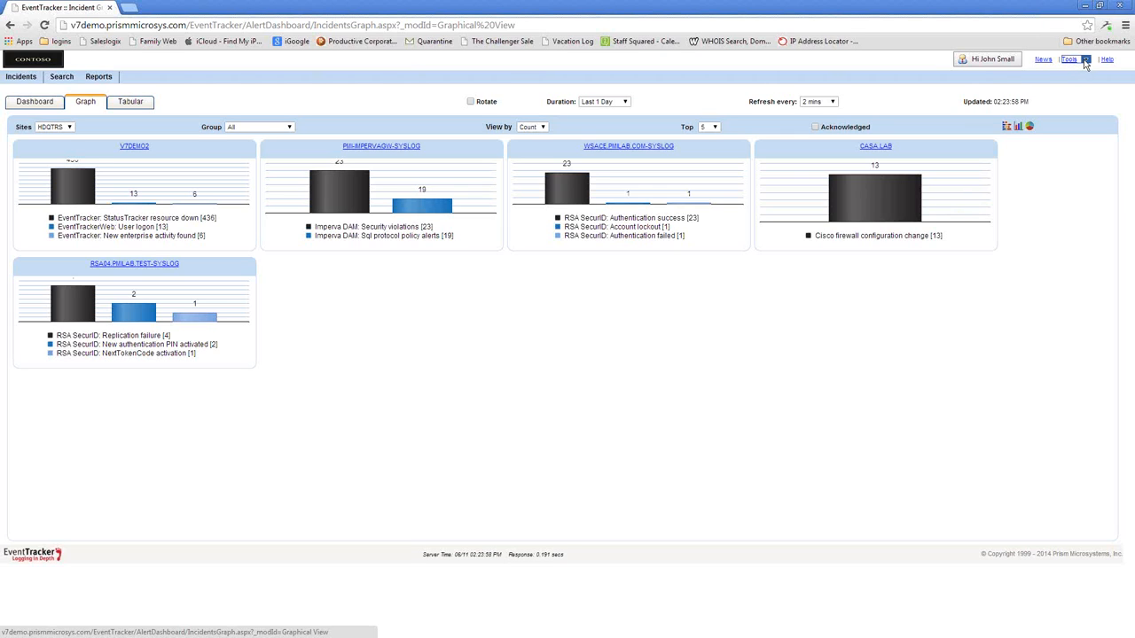
# Look through the Tools and Help options and open the EventTracker News page, returning to the incident graph
pyautogui.click(1085, 60)
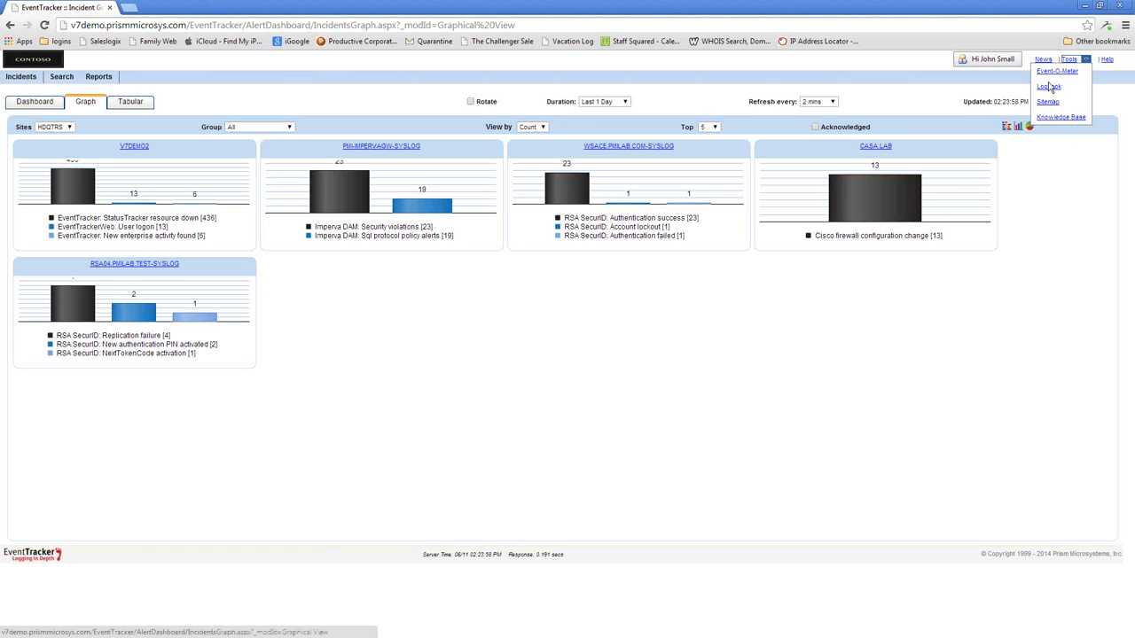
pyautogui.click(956, 91)
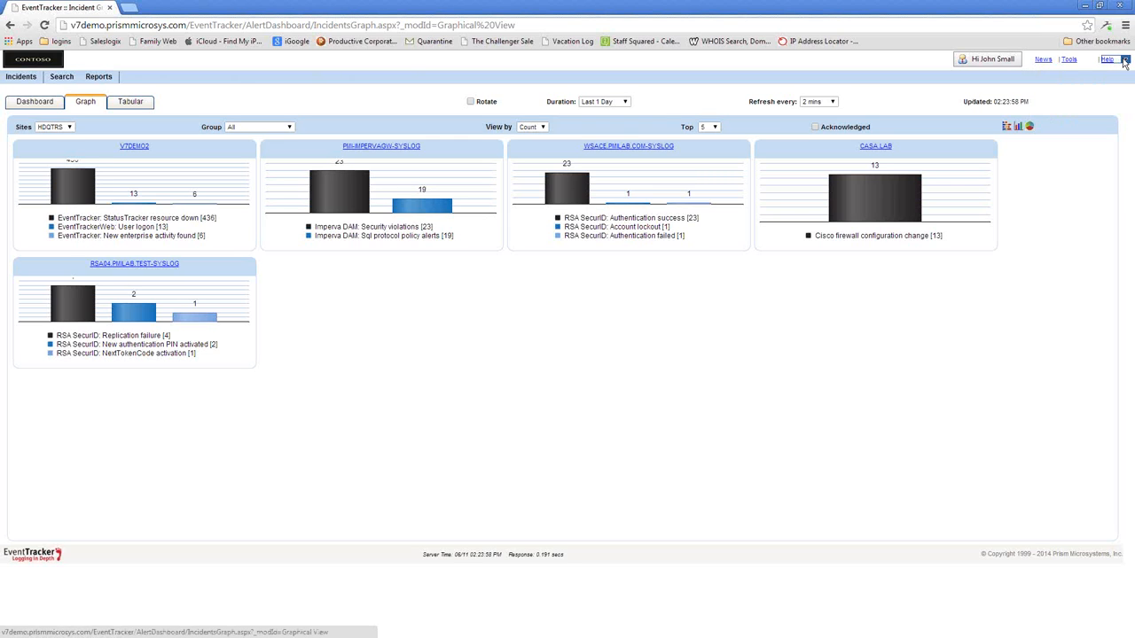
pyautogui.click(1124, 60)
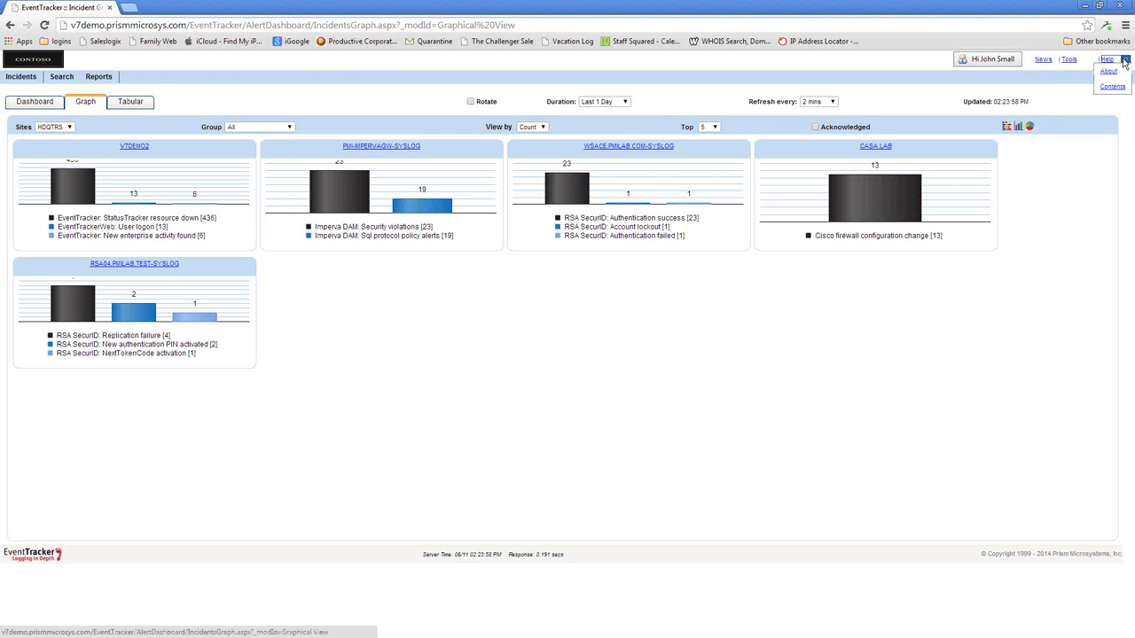
pyautogui.click(1043, 60)
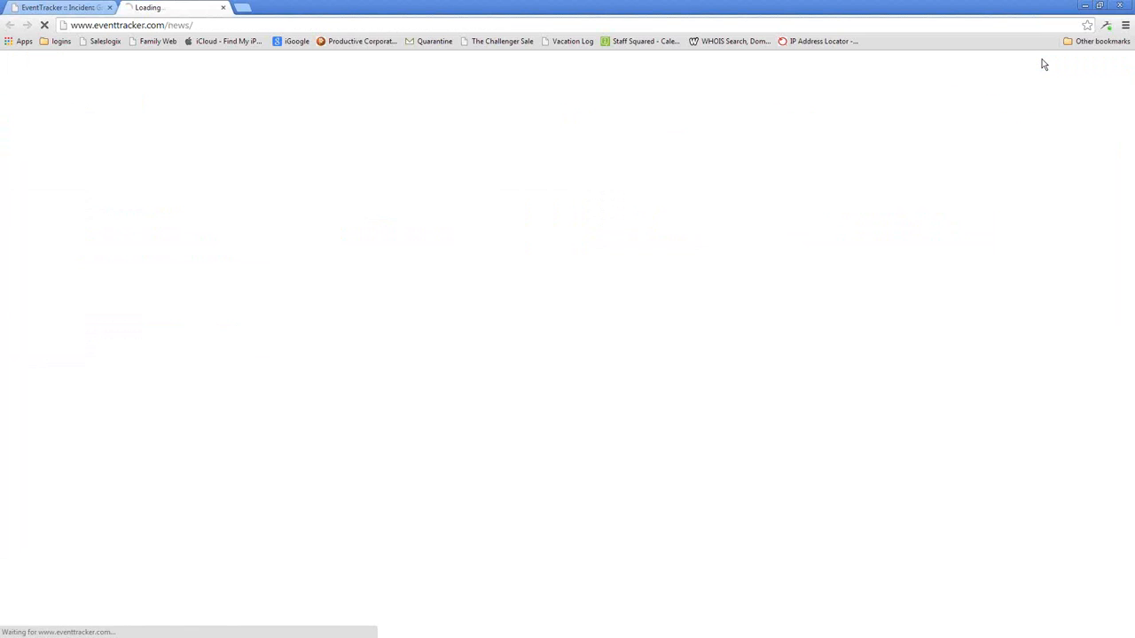
pyautogui.click(58, 9)
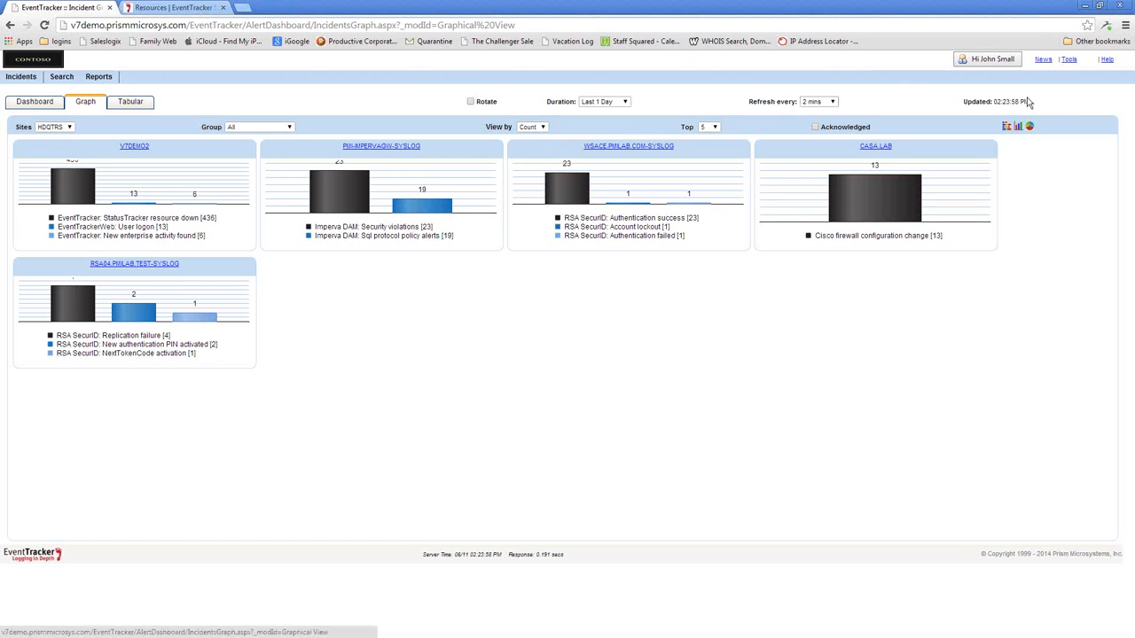
# Show the incident graph as bars and examine the first four Imperva DAM: Security violations incidents on PMI-IMPERVAGW-SYSLOG, closing the list
pyautogui.click(1019, 128)
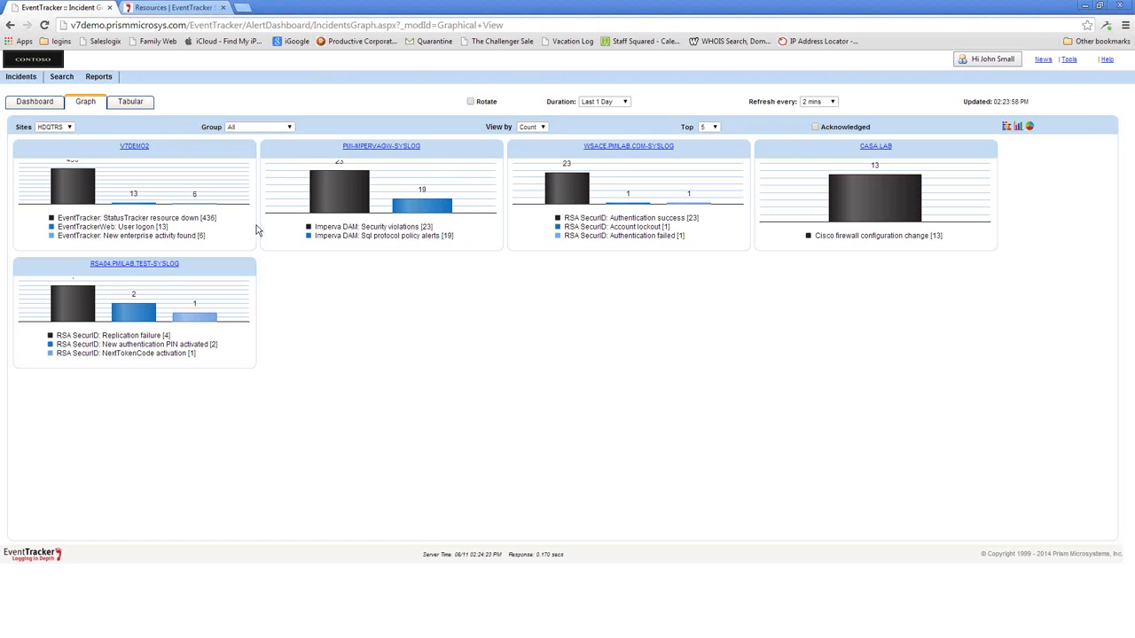
pyautogui.click(328, 193)
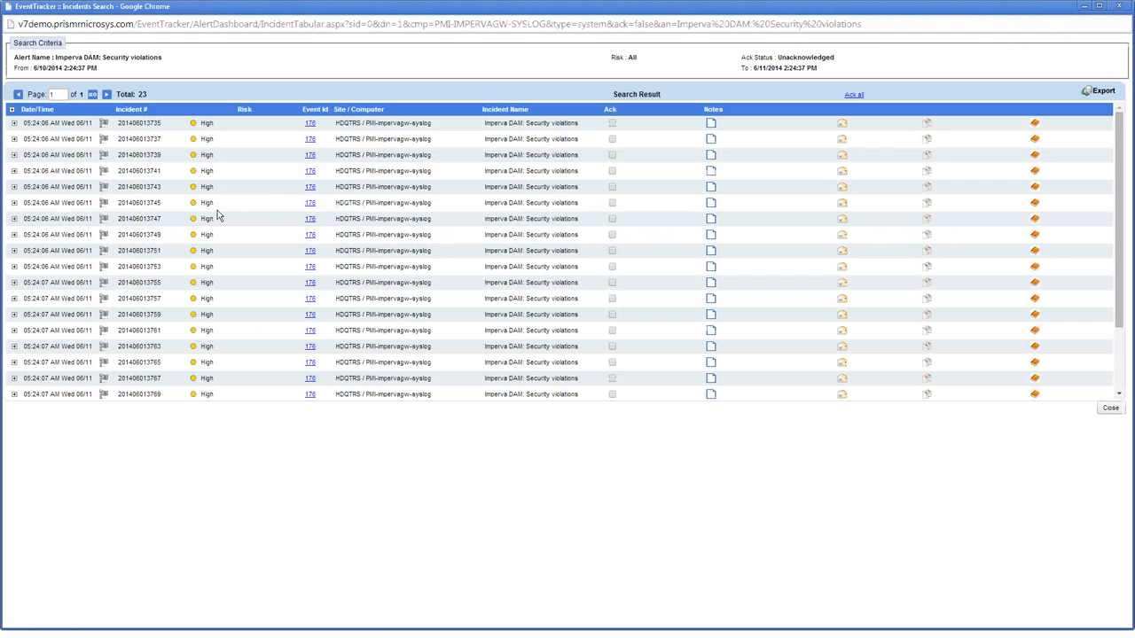
pyautogui.click(13, 124)
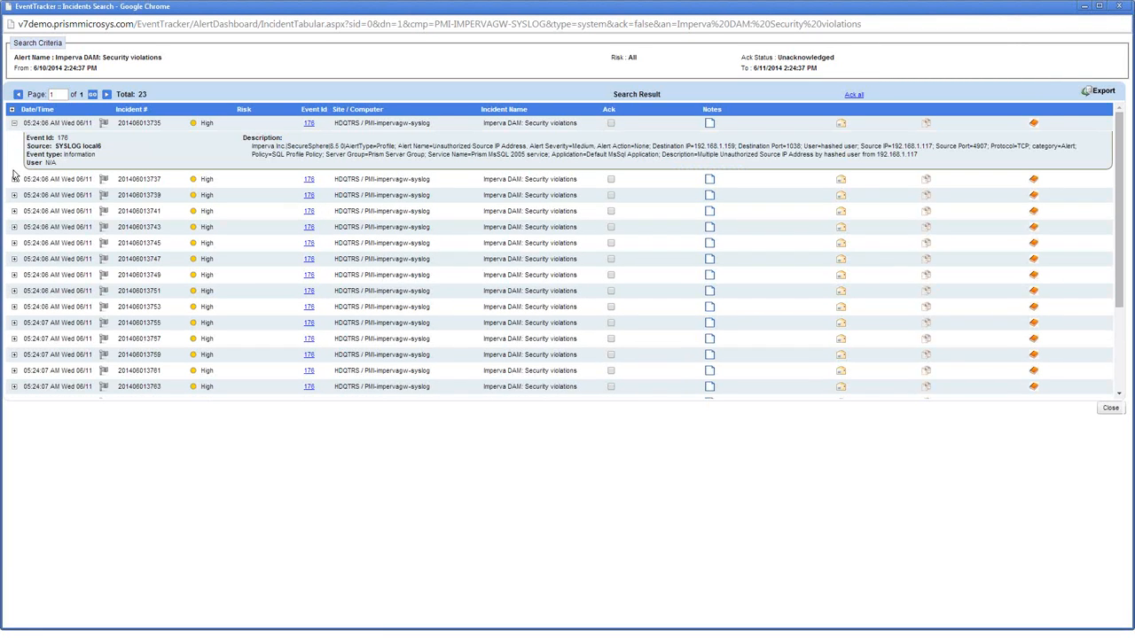
pyautogui.click(13, 180)
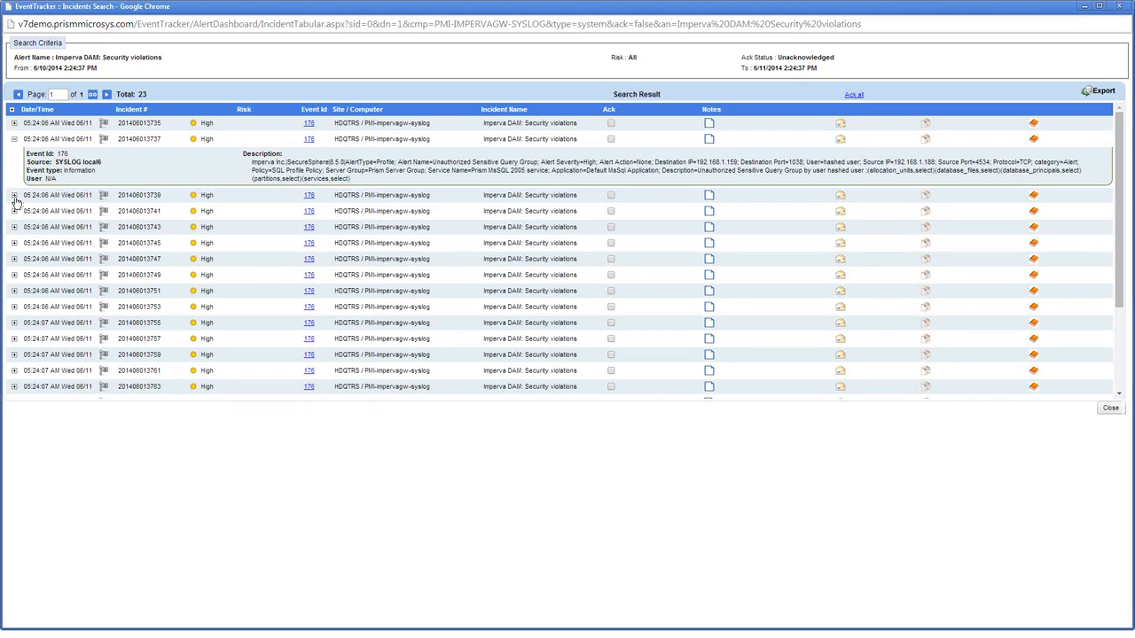
pyautogui.click(13, 196)
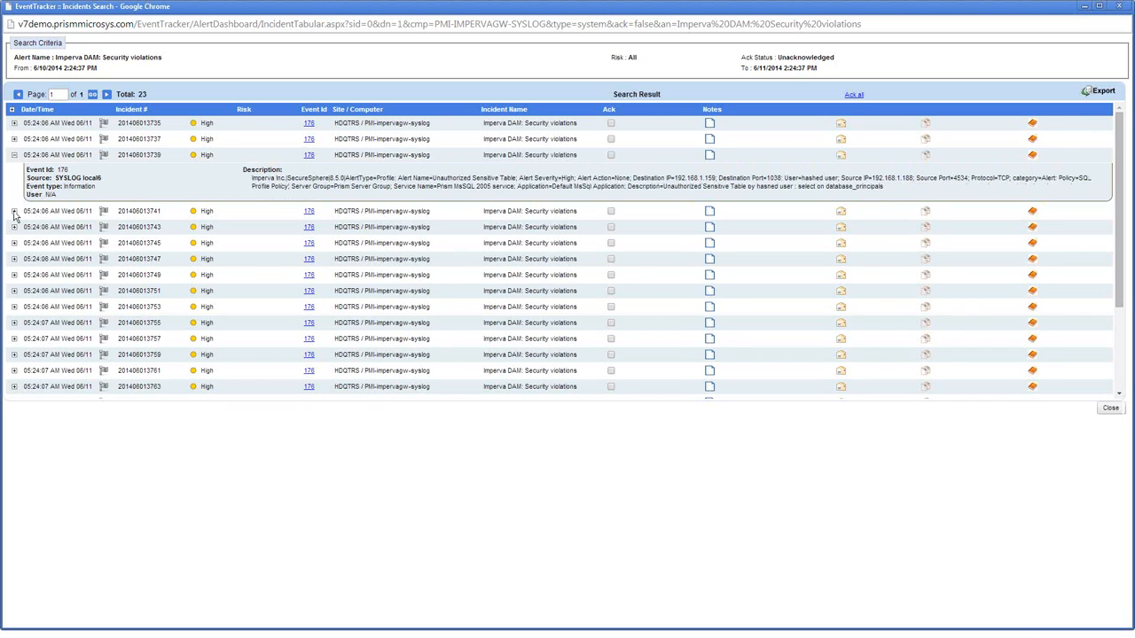
pyautogui.click(13, 212)
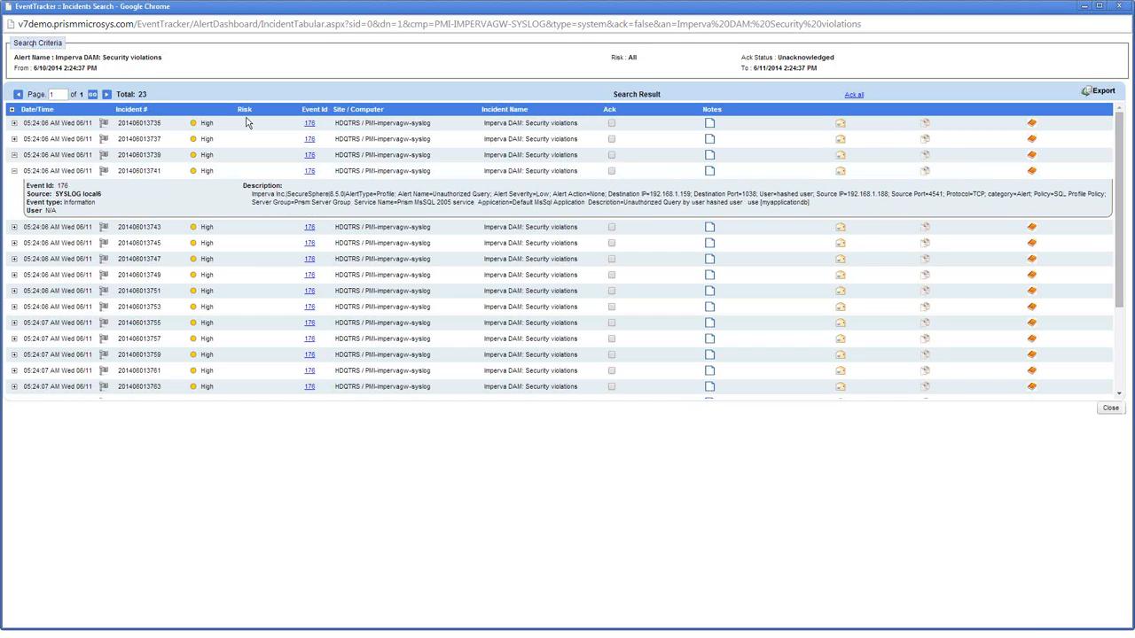
pyautogui.click(1111, 408)
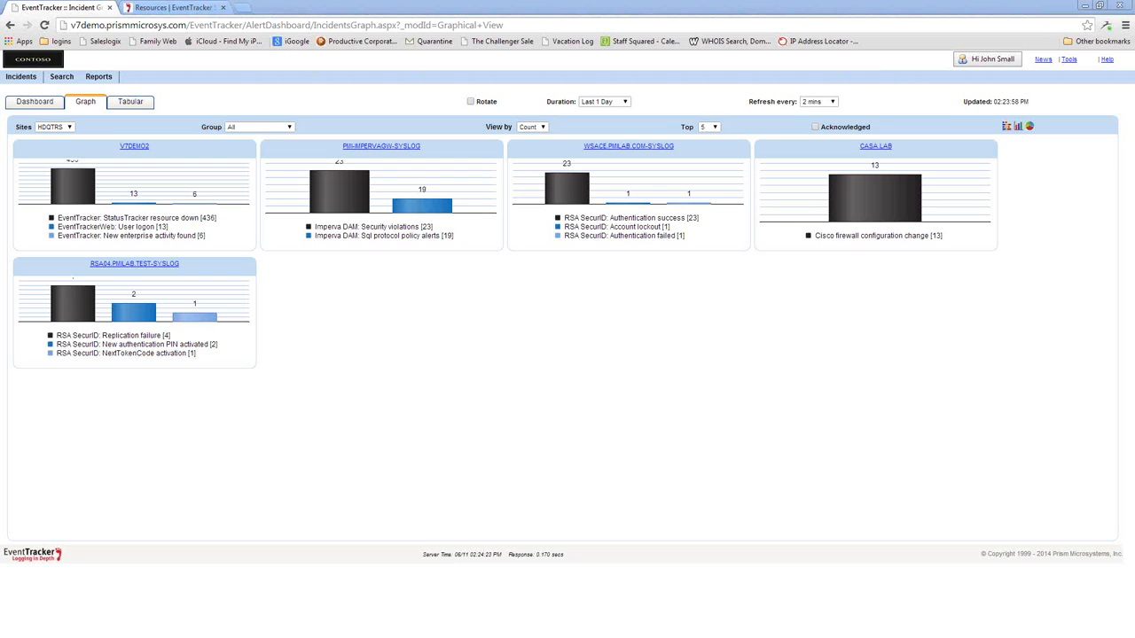
pyautogui.hotkey('alt', 'Tab')
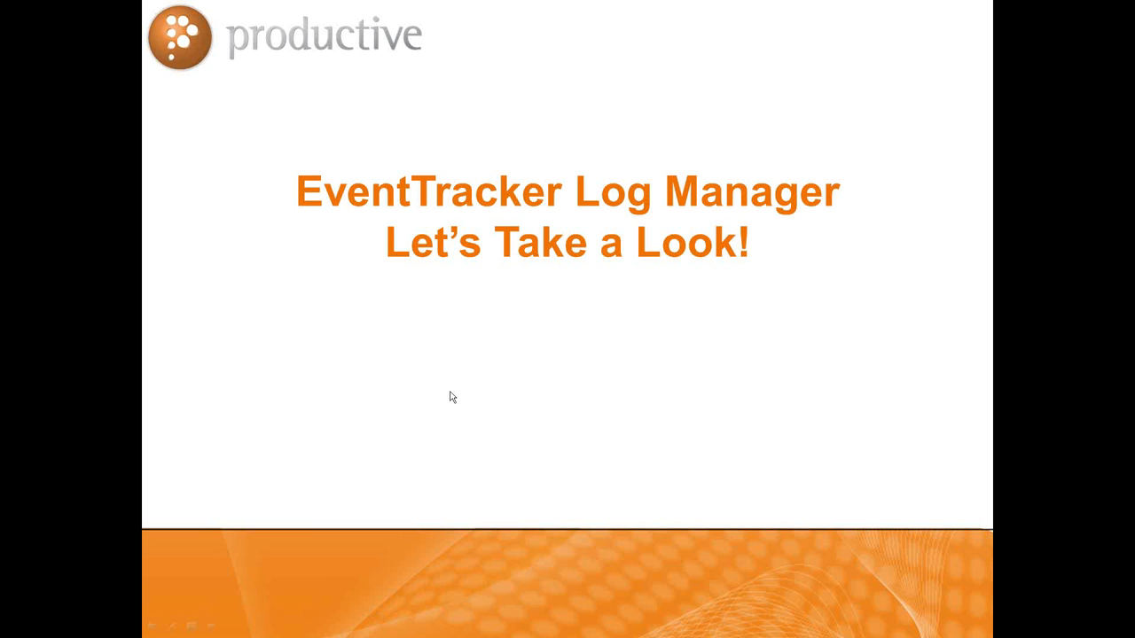
pyautogui.click(450, 395)
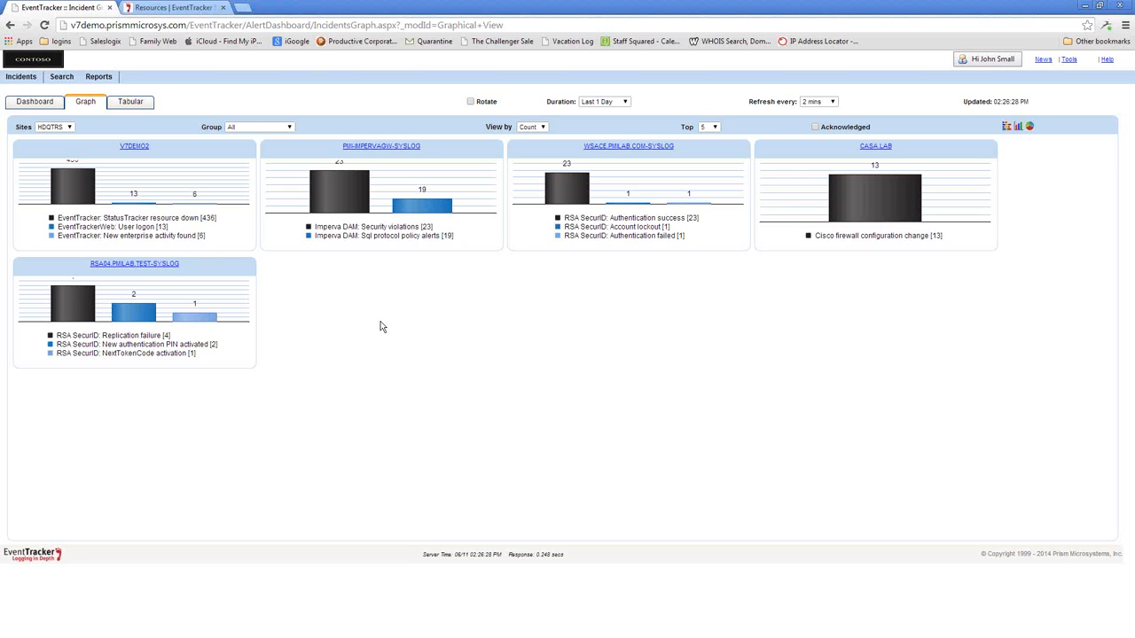
# Return to the incident dashboard and open the details for SERVER16EXCH
pyautogui.click(24, 107)
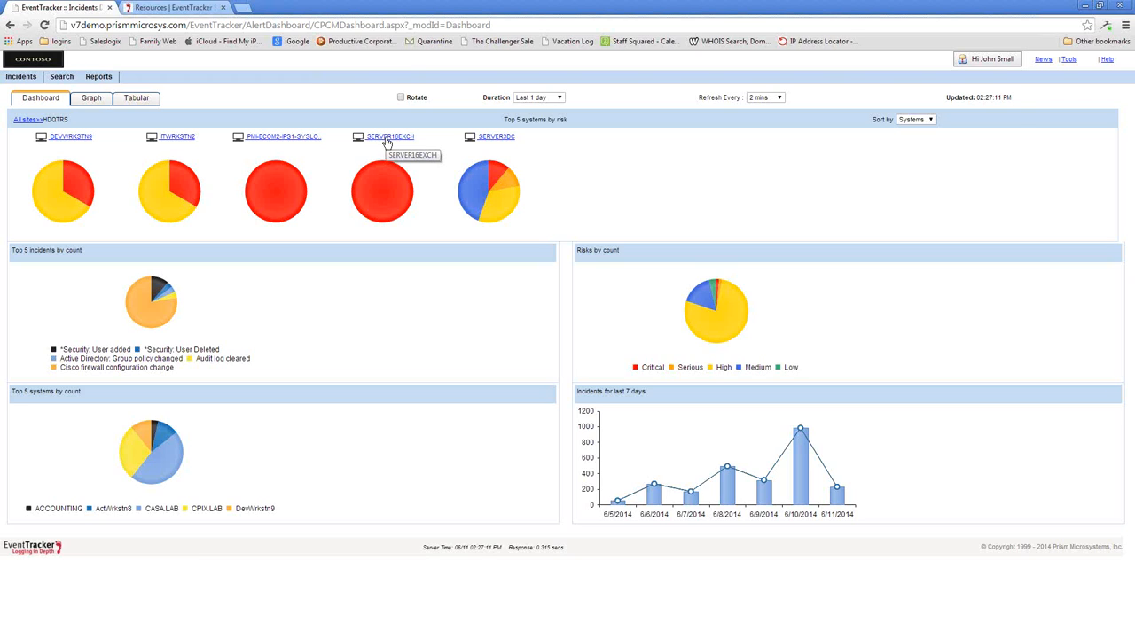
pyautogui.click(387, 140)
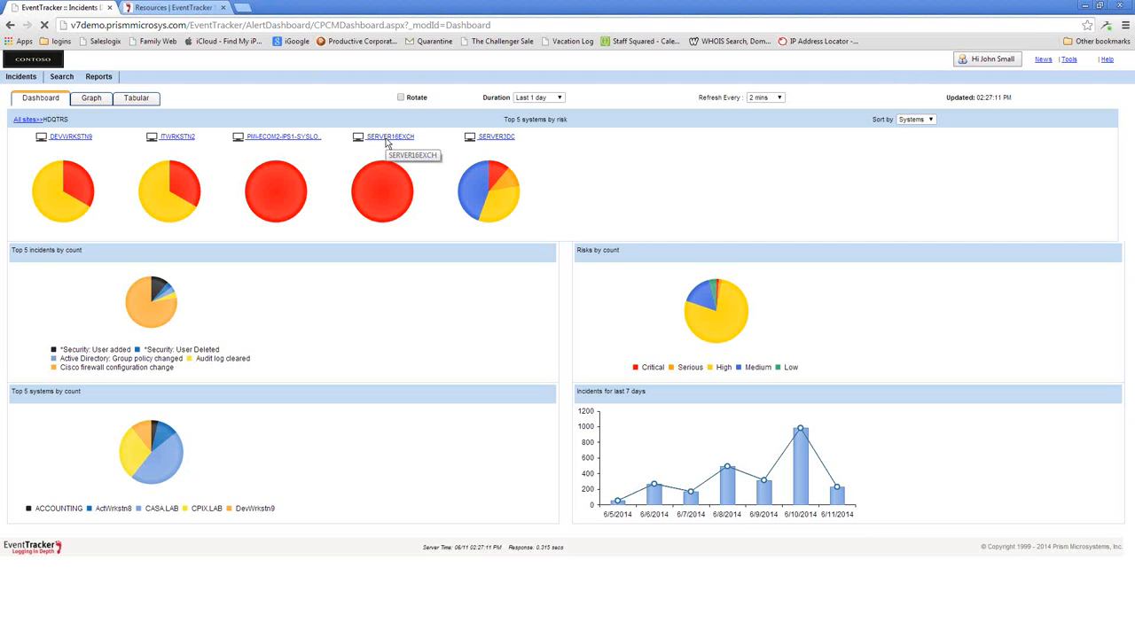